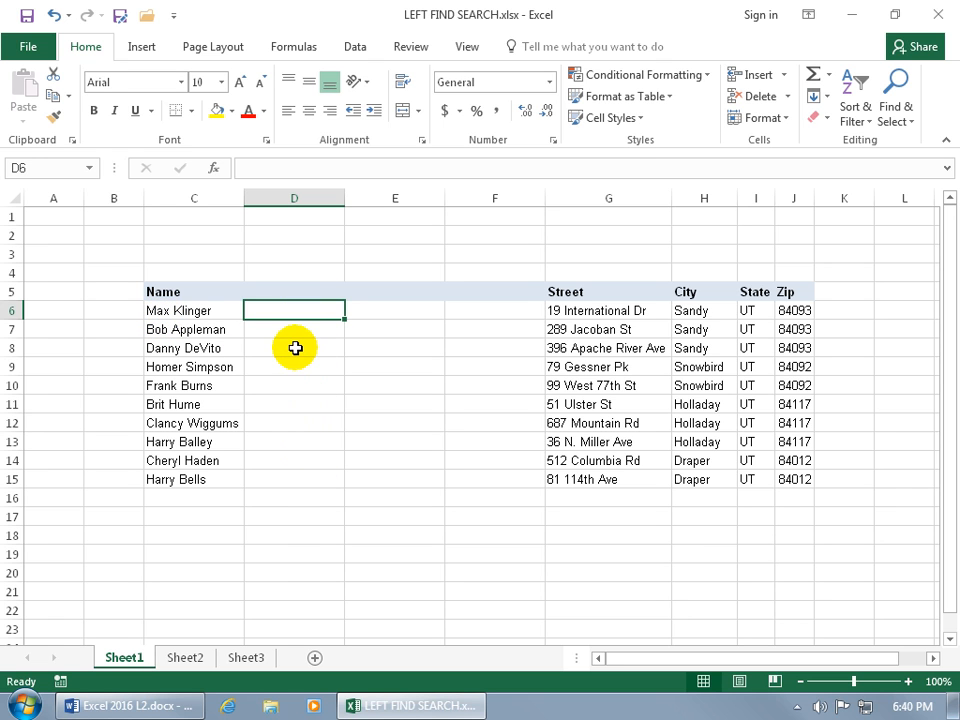
Enter the formula =LEFT(C6,3) in cell D6 to extract the first three characters of the name.
text(=)
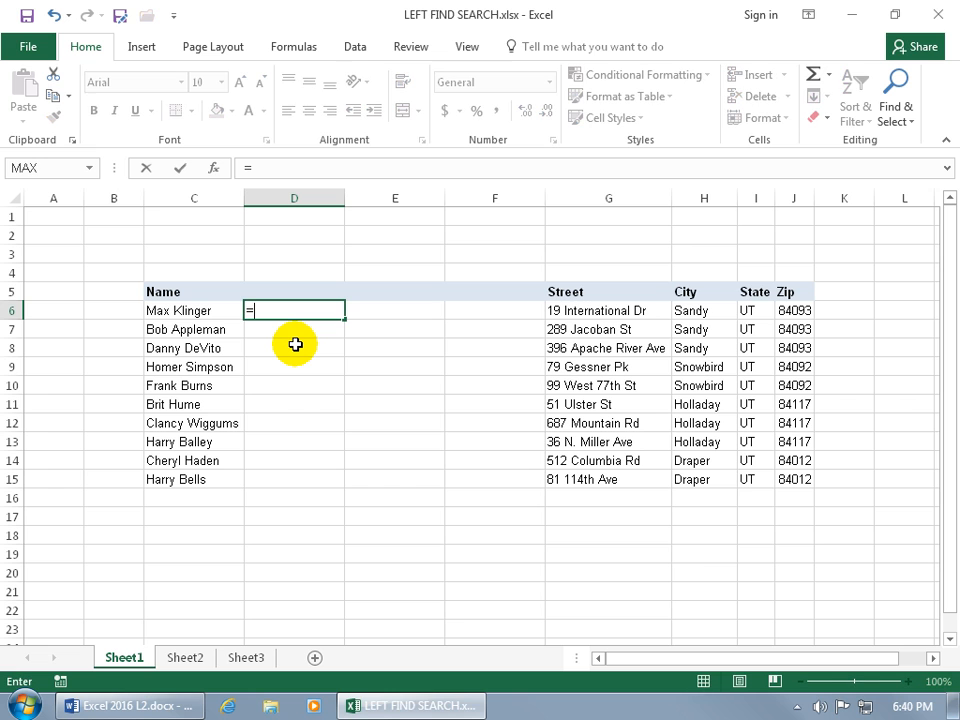
text(lef)
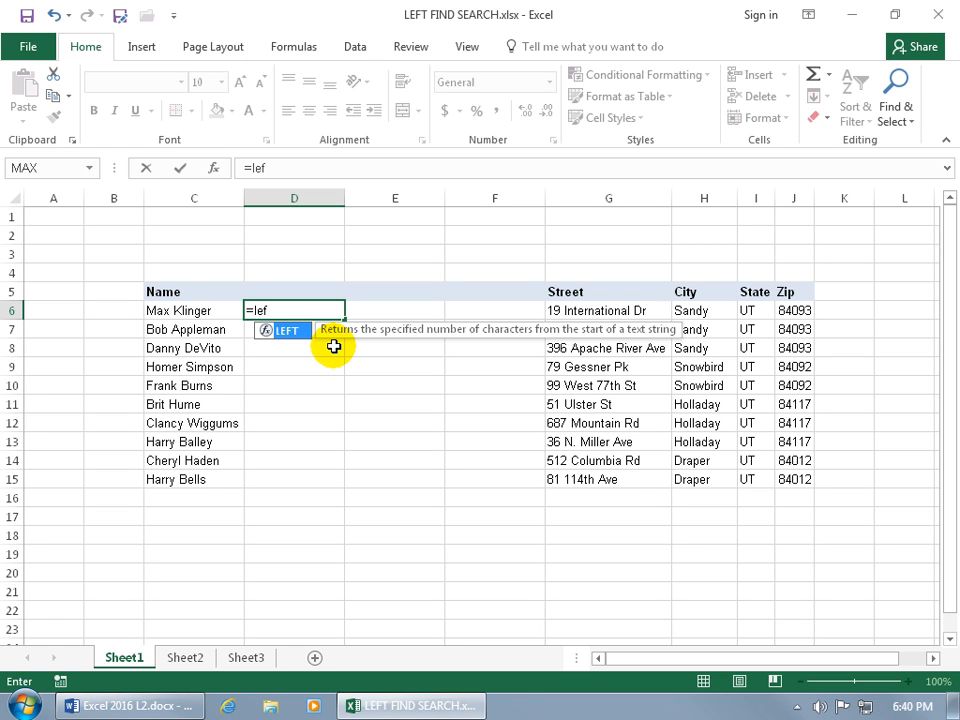
key(Tab)
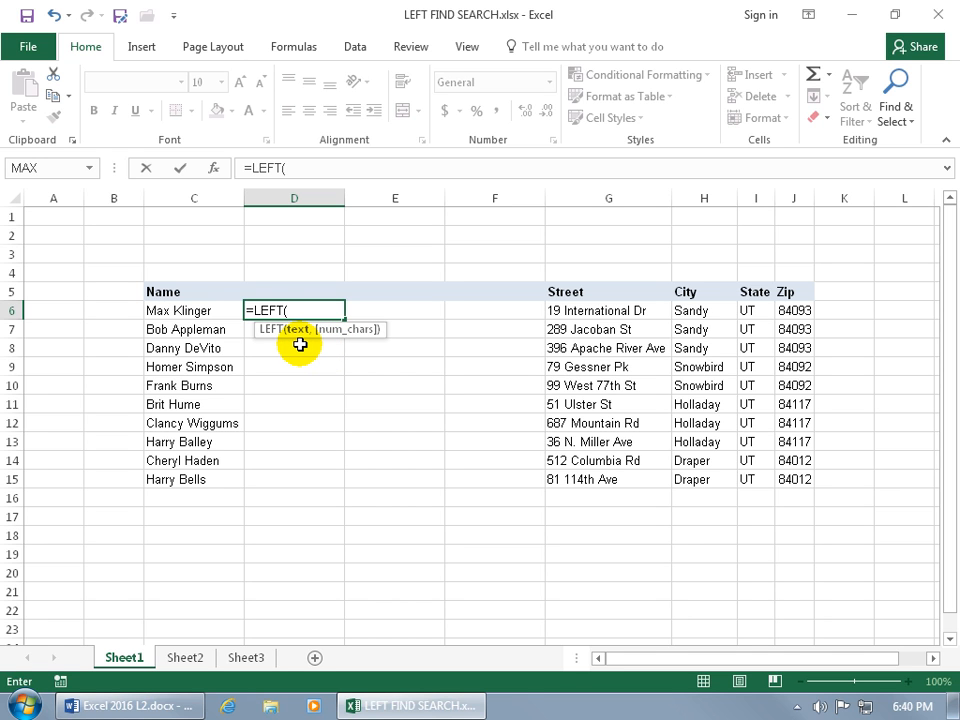
click(212, 311)
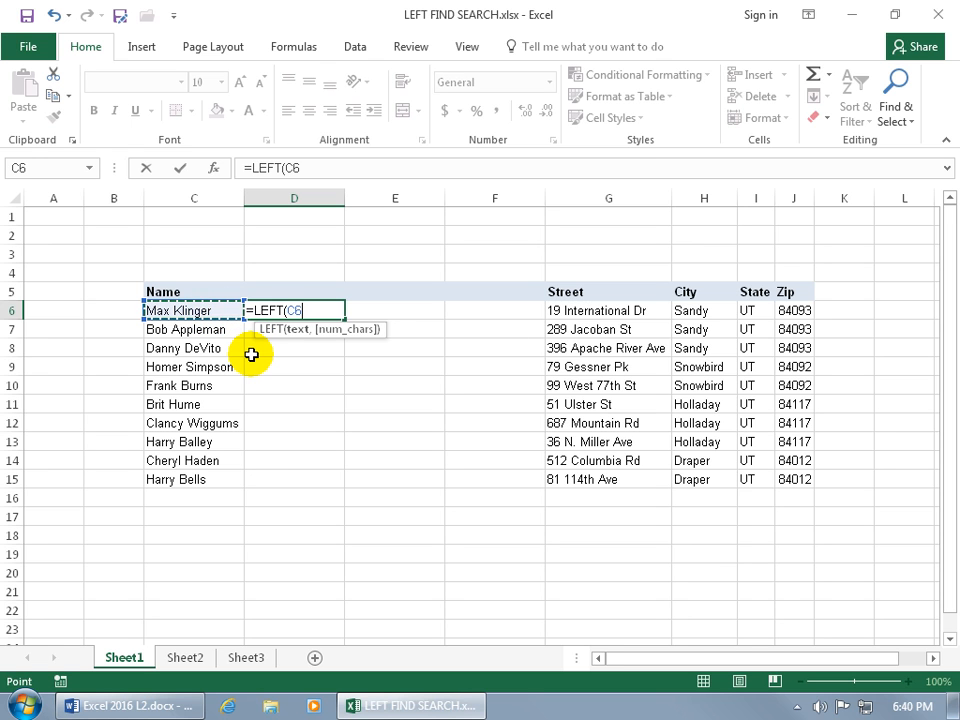
text(,)
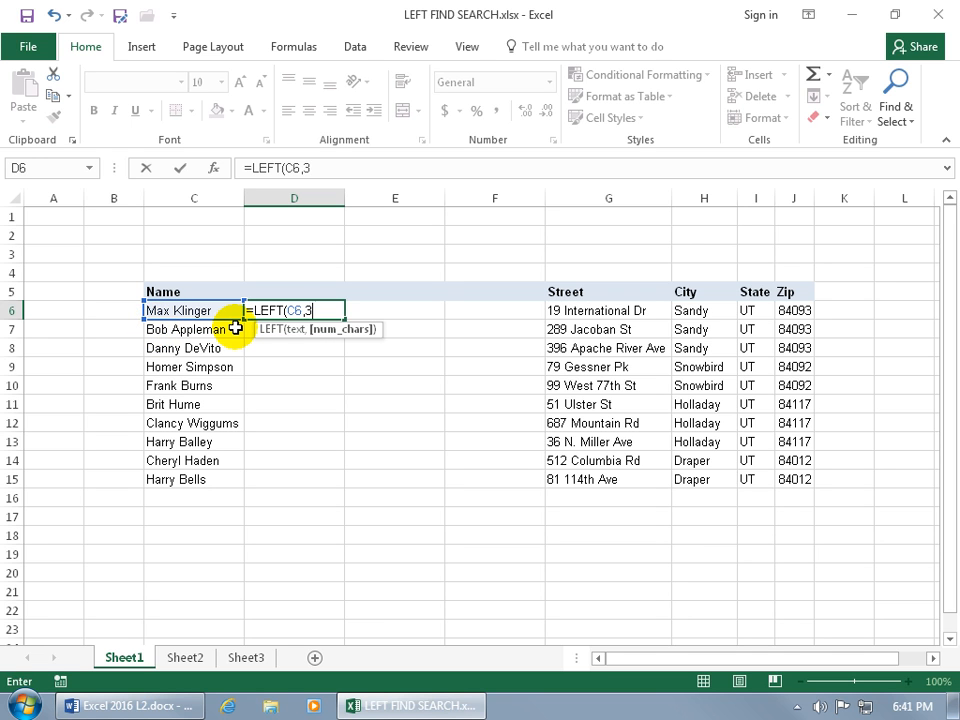
text(3)
key(Return)
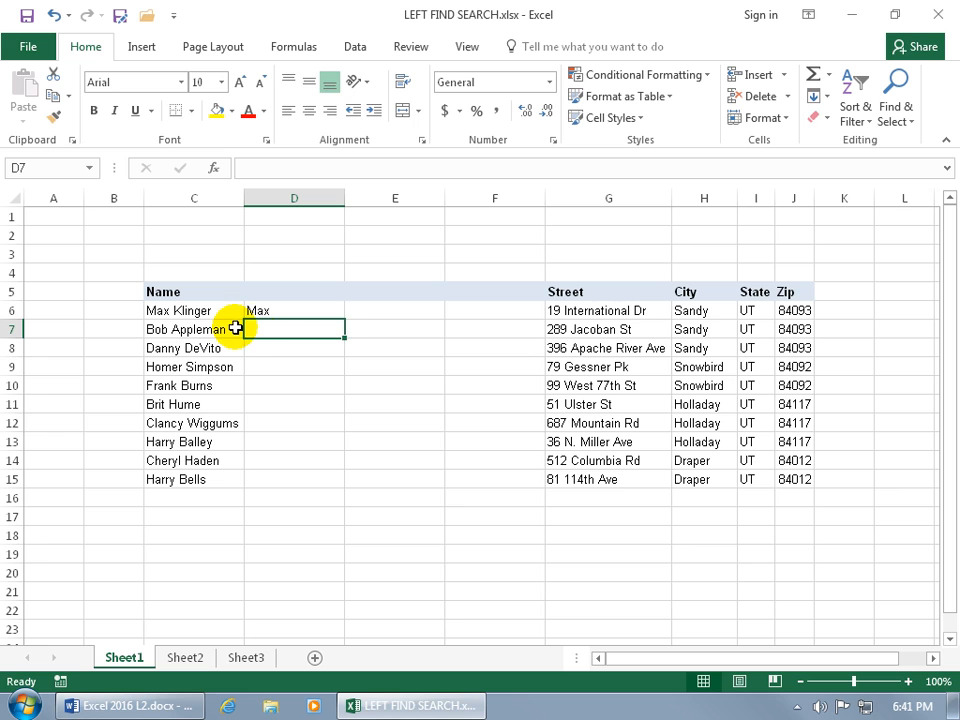
Copy D6's LEFT formula down through D15, and clear the copies from D7:D15.
click(340, 308)
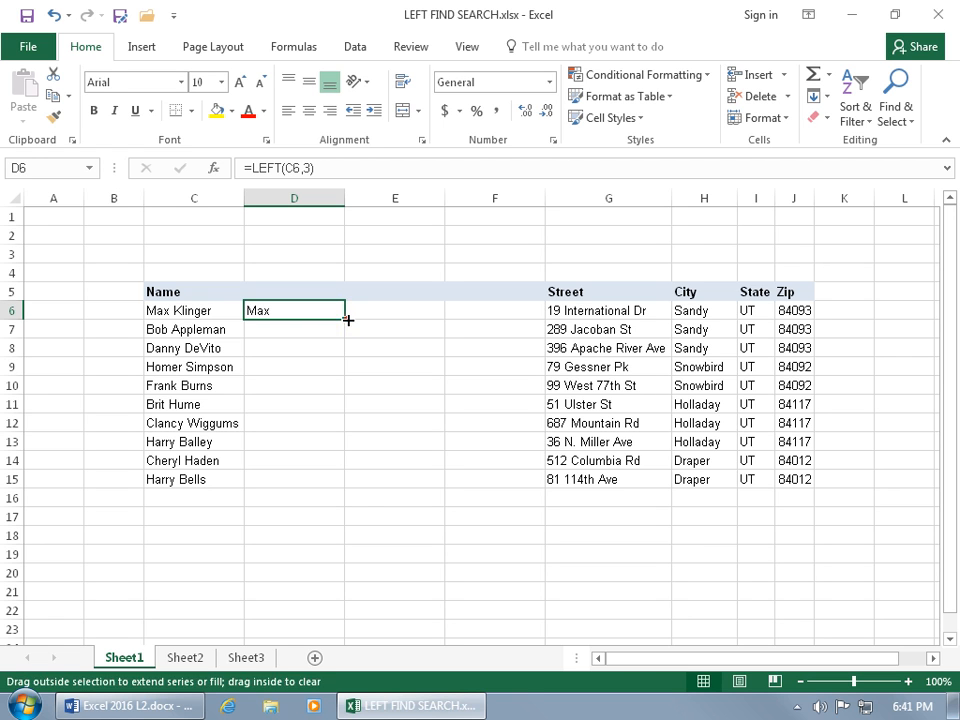
double_click(347, 319)
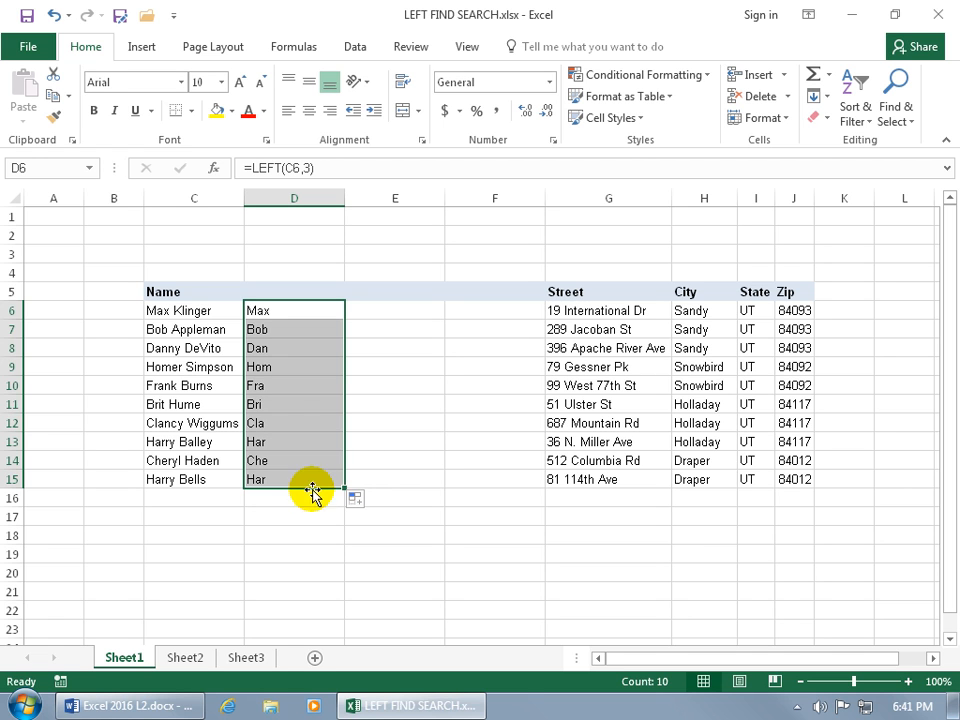
click(283, 406)
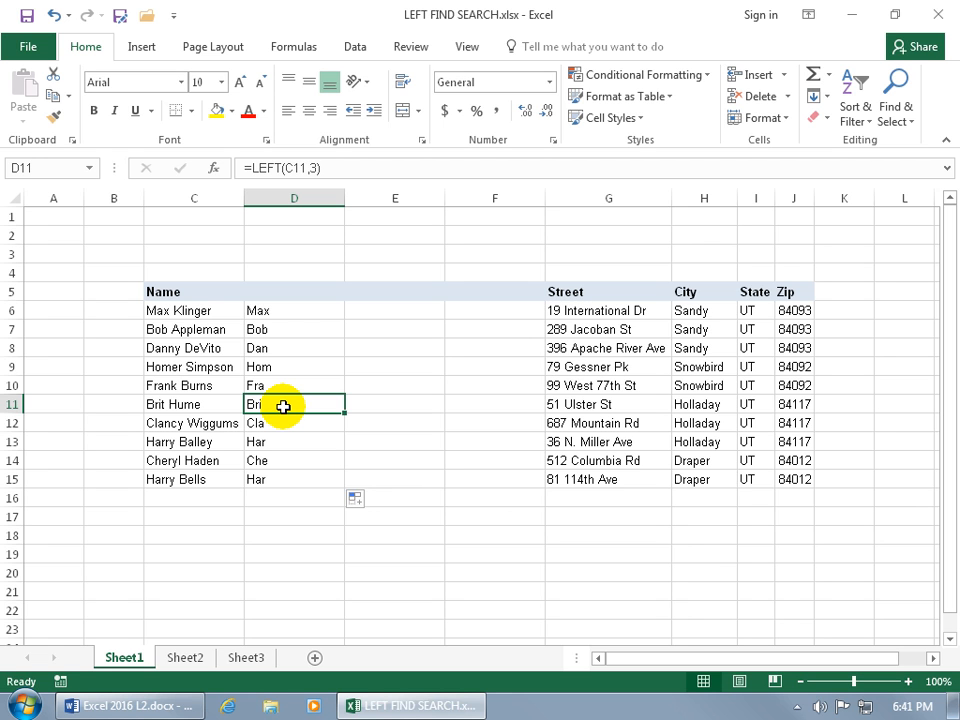
drag(285, 332, 285, 476)
key(Delete)
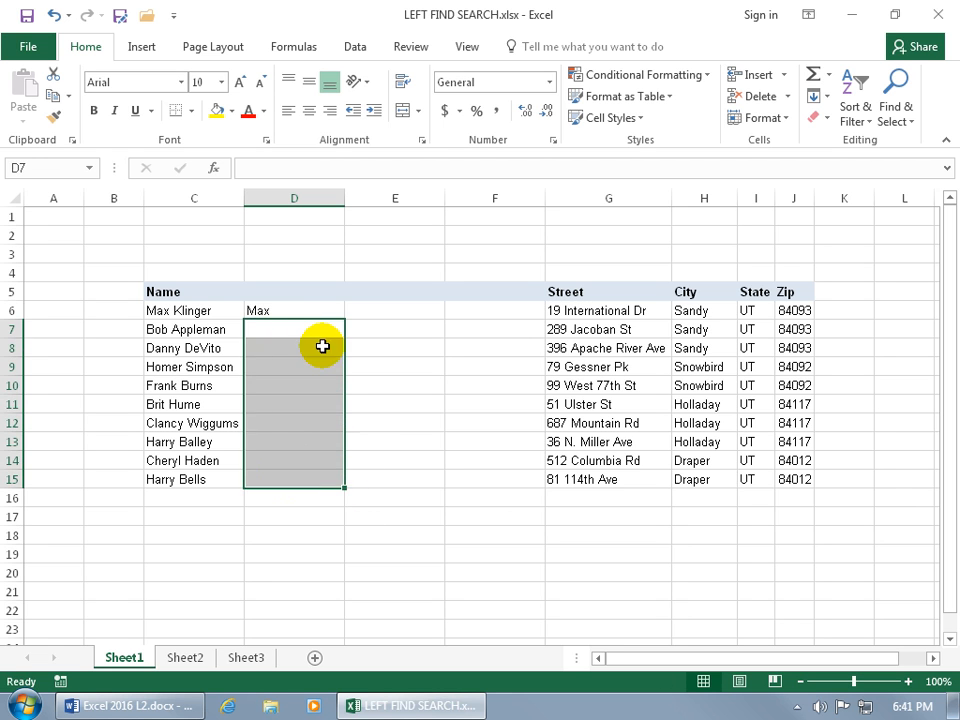
Replace the fixed character count in D6 with a nested FIND for the space, making the formula =LEFT(C6,FIND(" ",C6)).
click(296, 306)
click(296, 306)
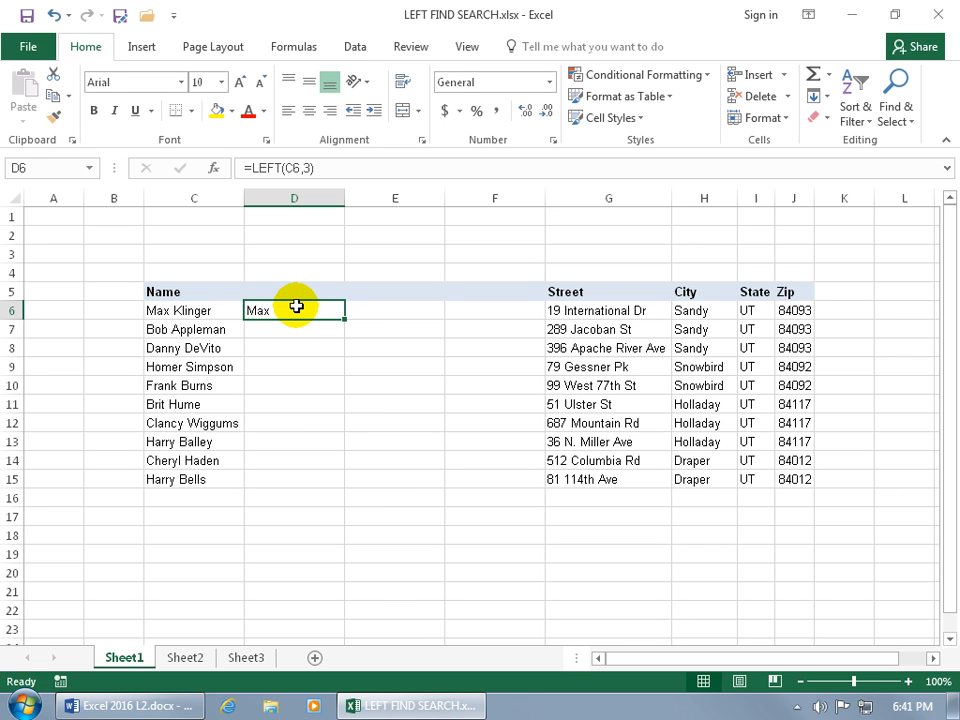
double_click(296, 308)
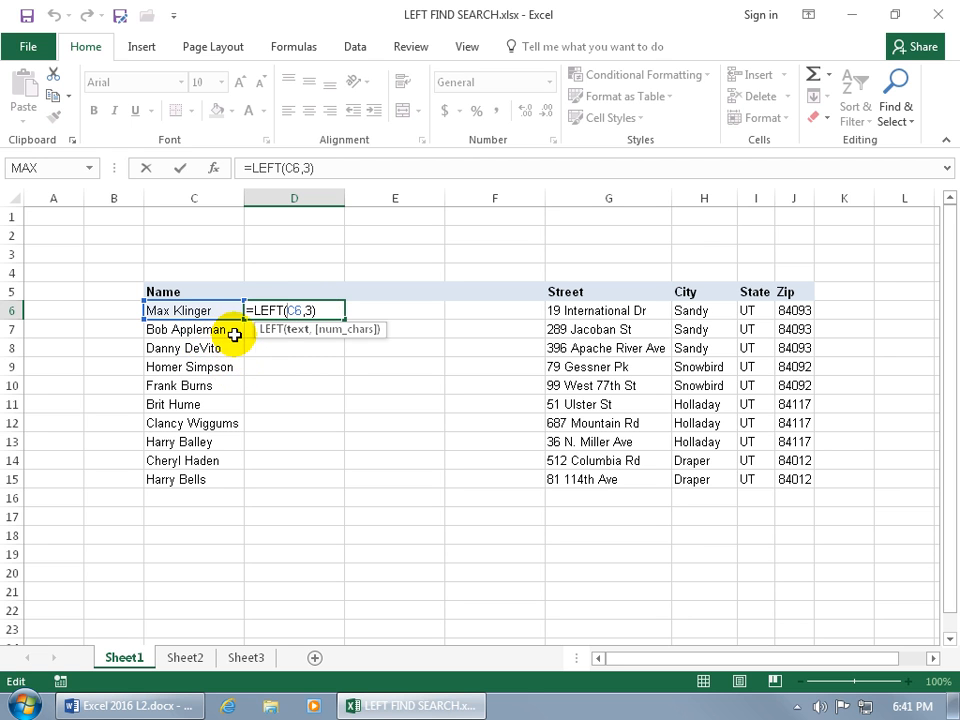
click(309, 311)
key(BackSpace)
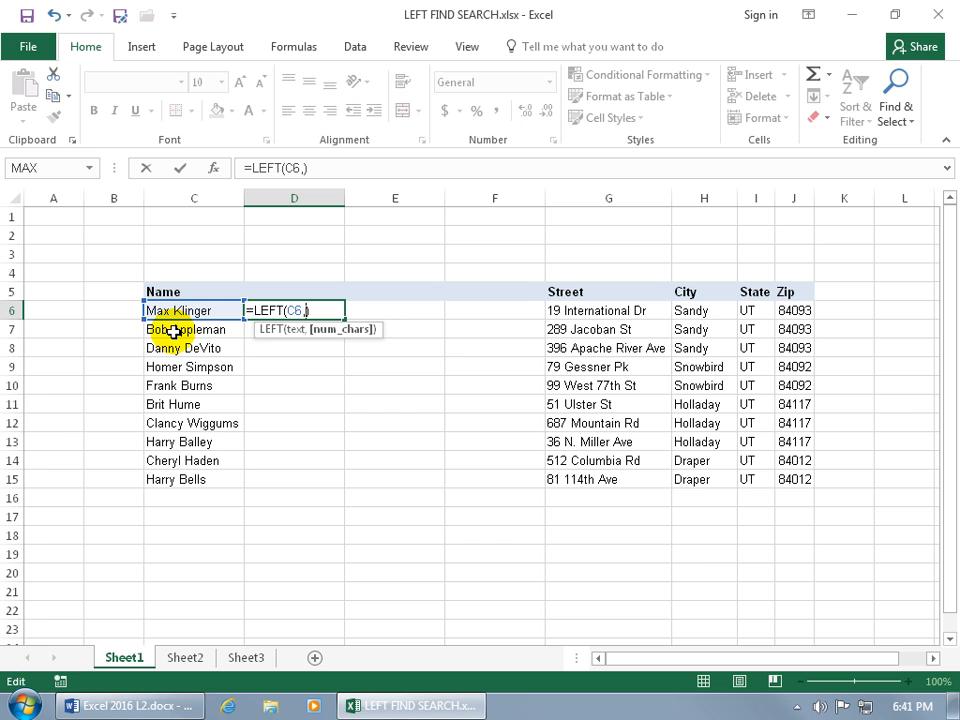
text(fin)
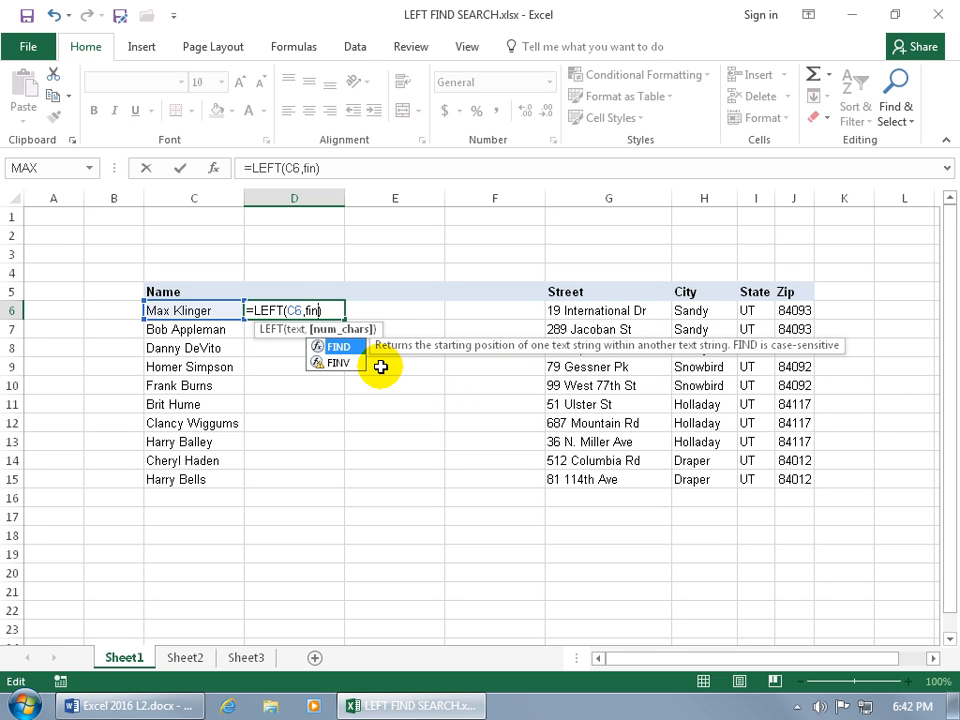
key(Tab)
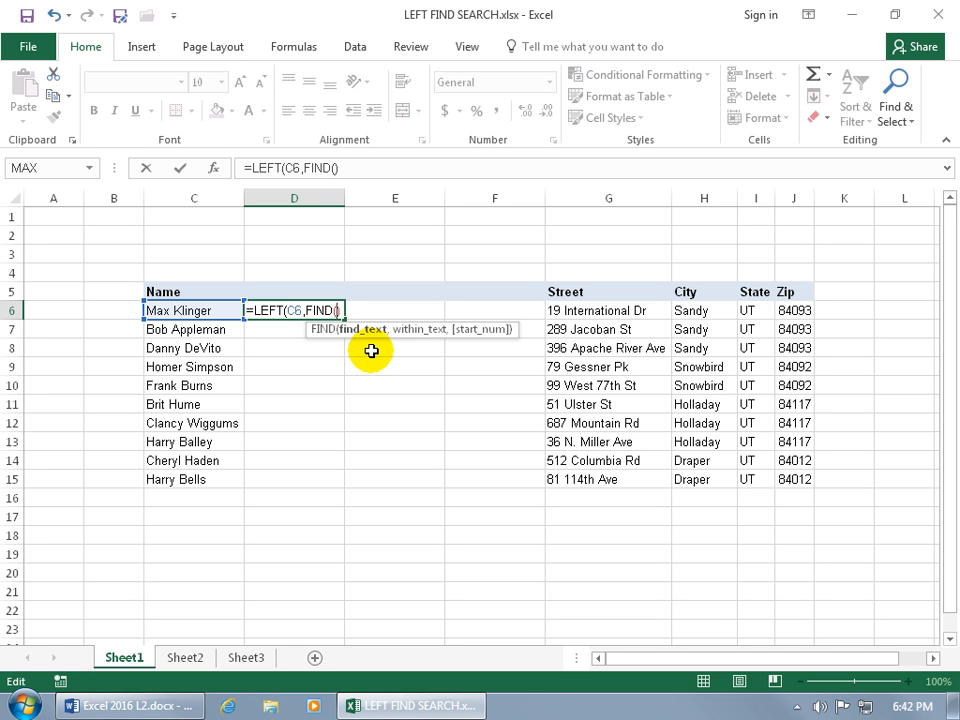
text(" ",)
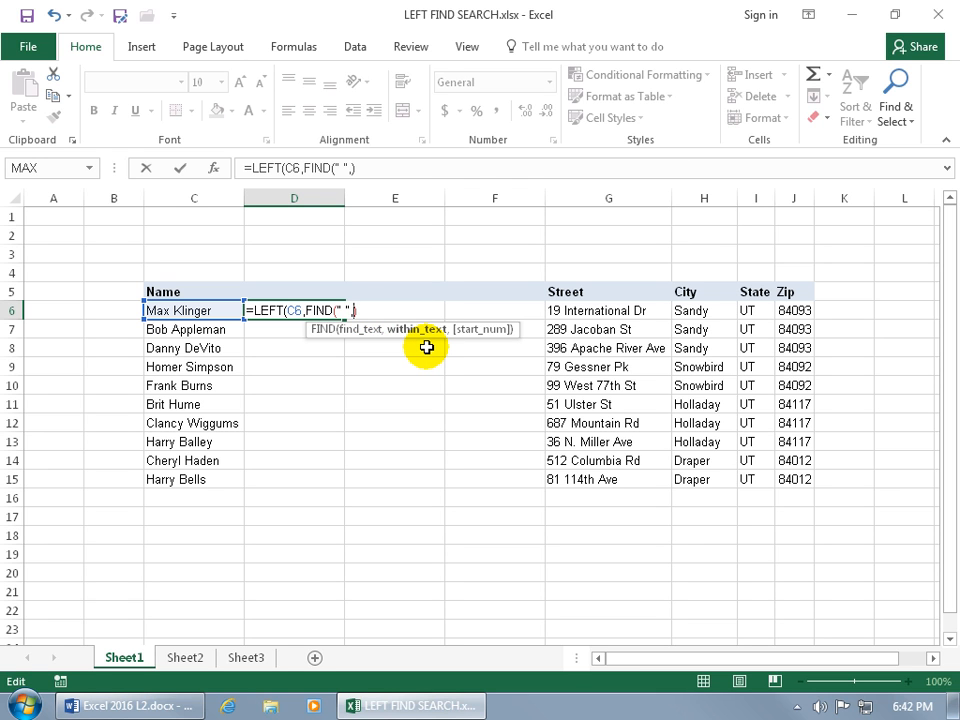
click(217, 311)
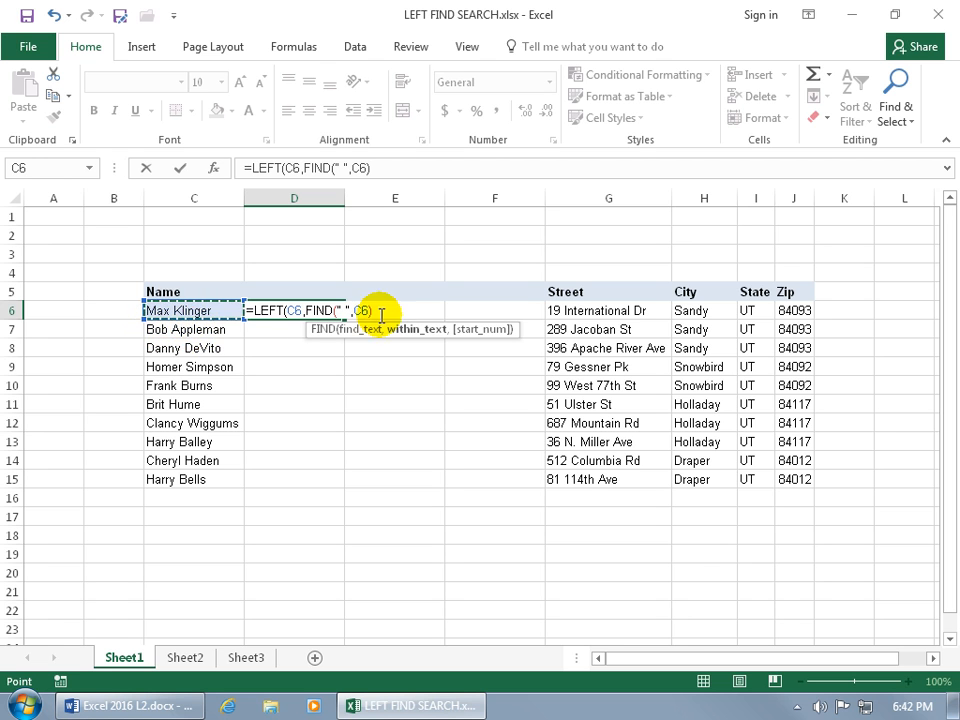
text())
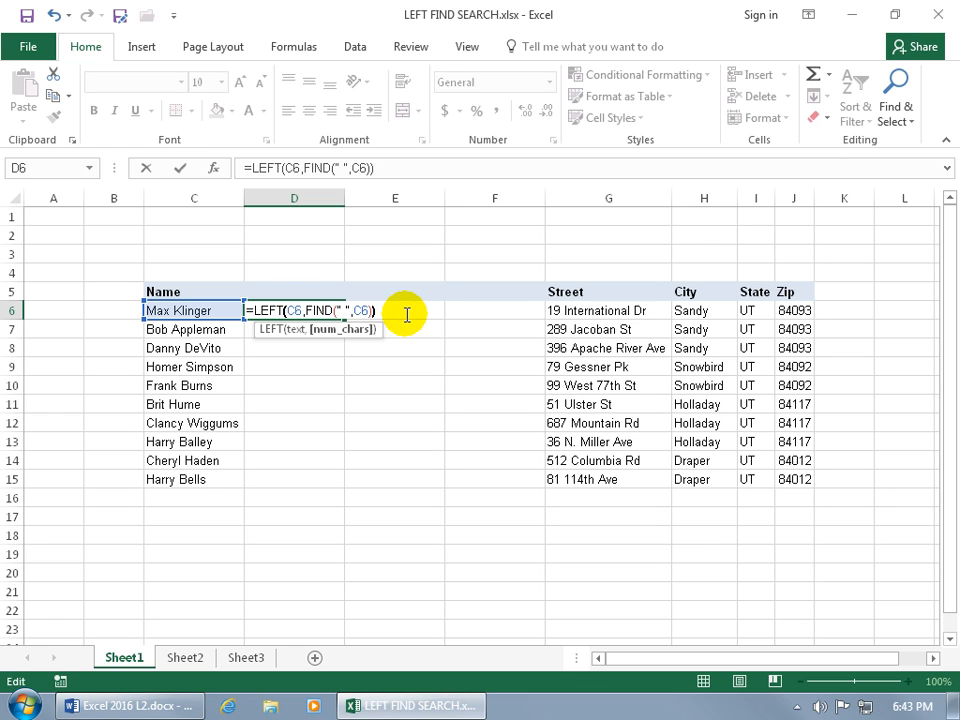
text())
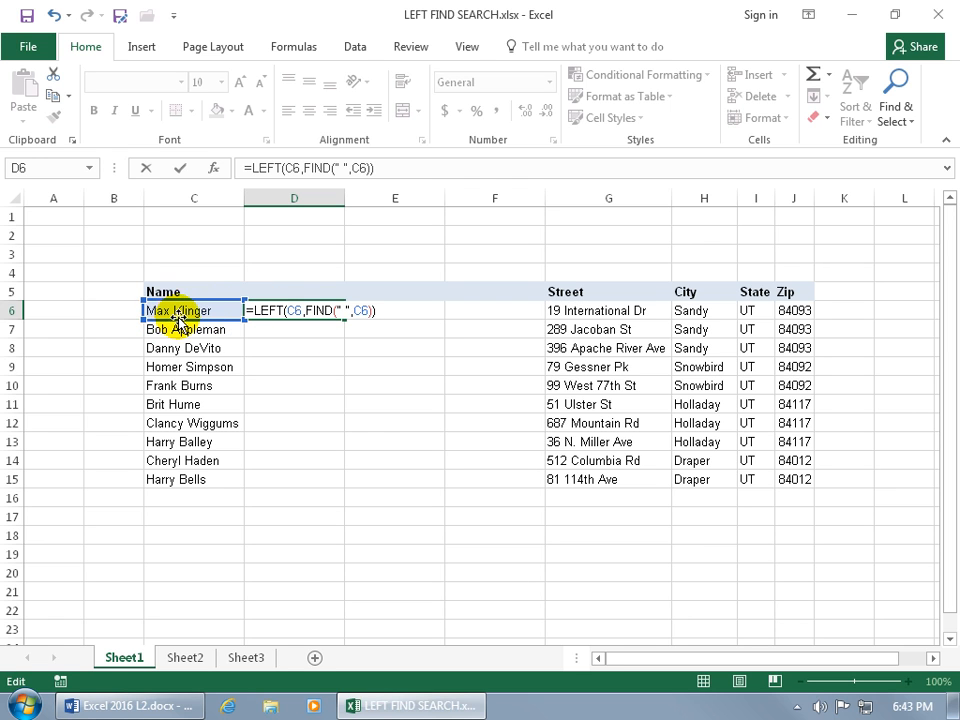
key(Return)
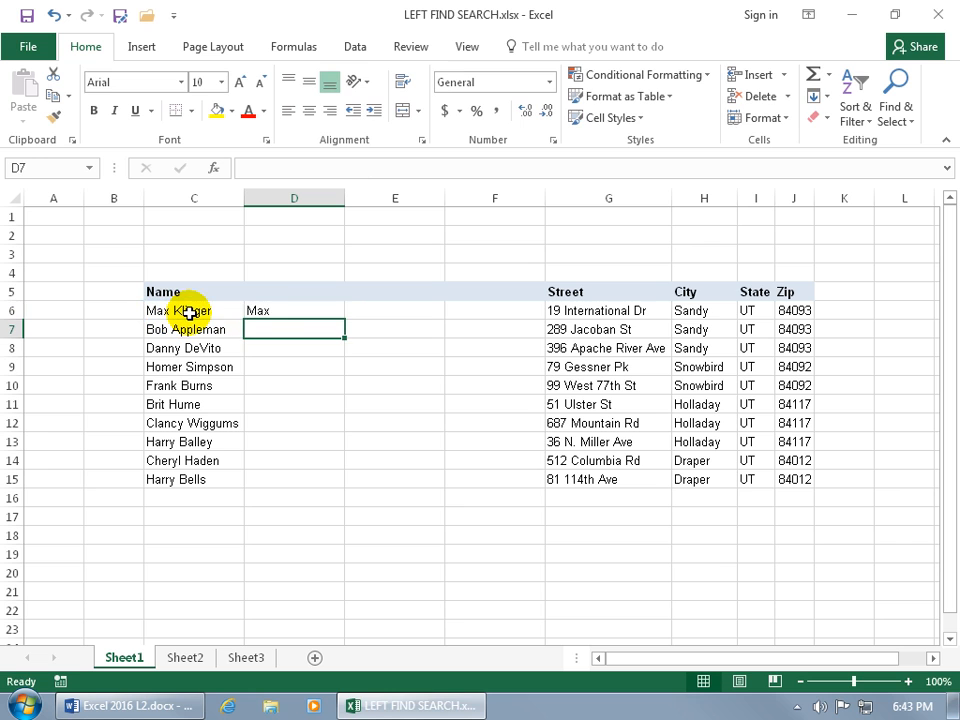
Review D6's LEFT and FIND formula without changing it, and fill it down through D15.
double_click(293, 311)
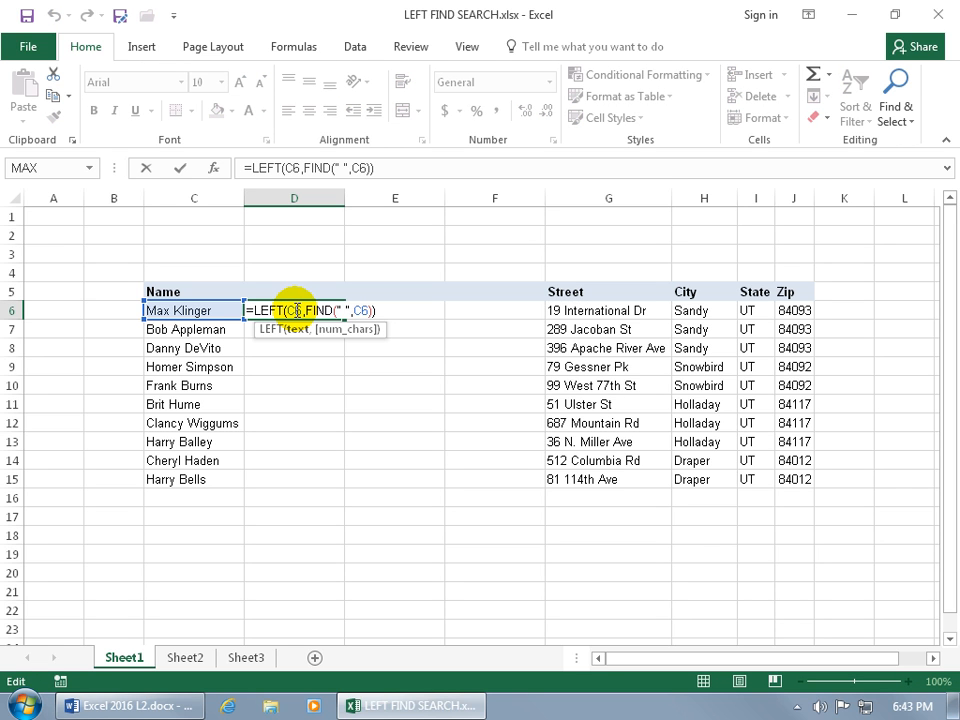
key(Escape)
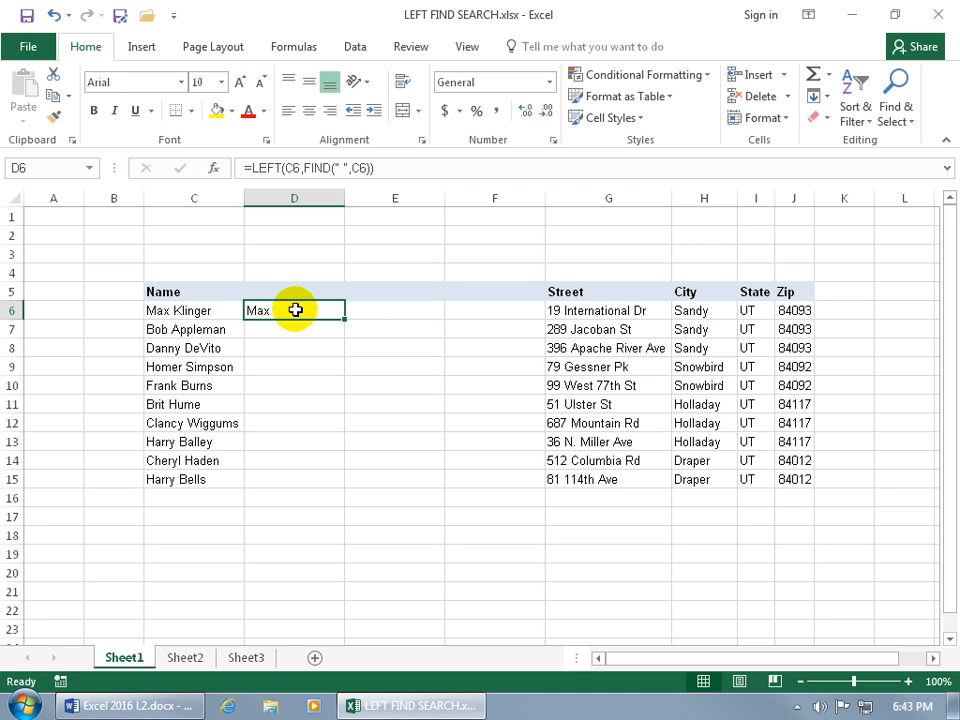
double_click(345, 318)
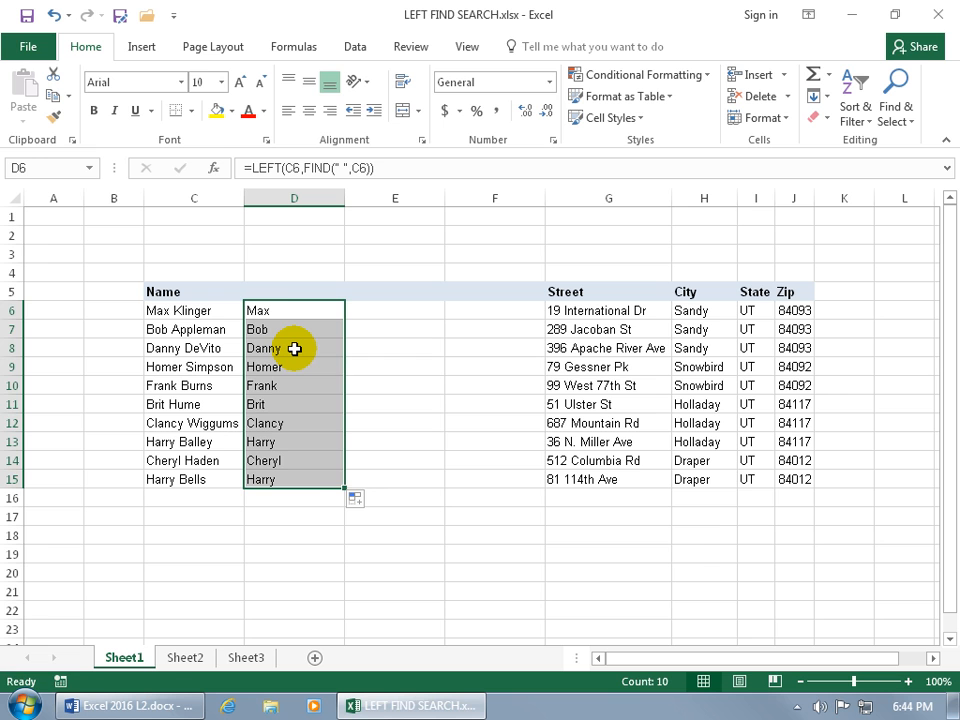
Copy D6:D15 and paste it over itself as values only.
key(ctrl+c)
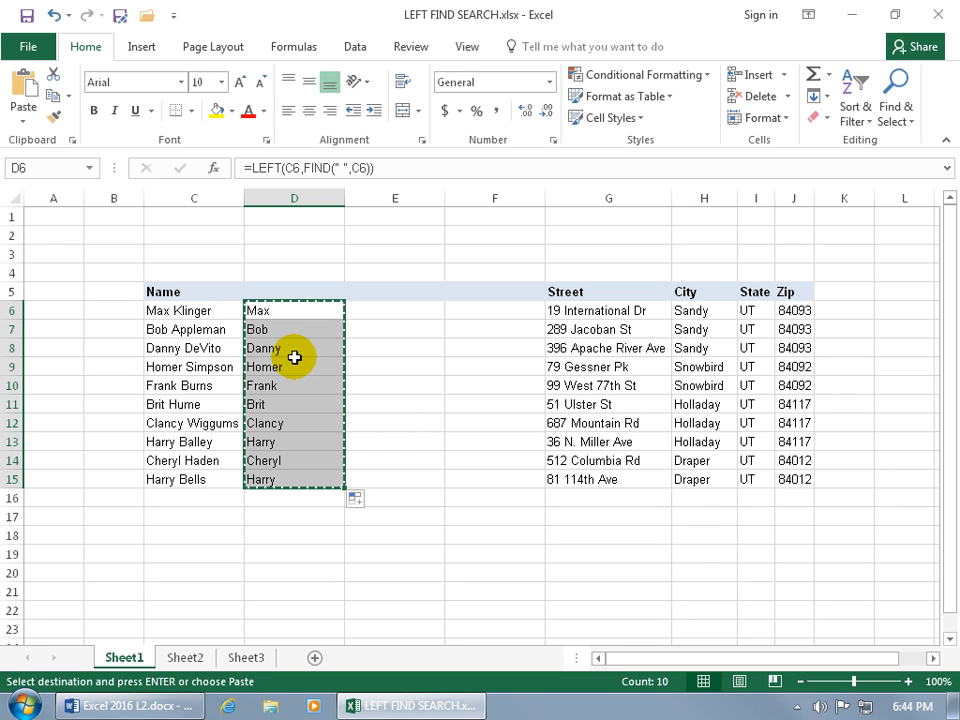
key(ctrl+v)
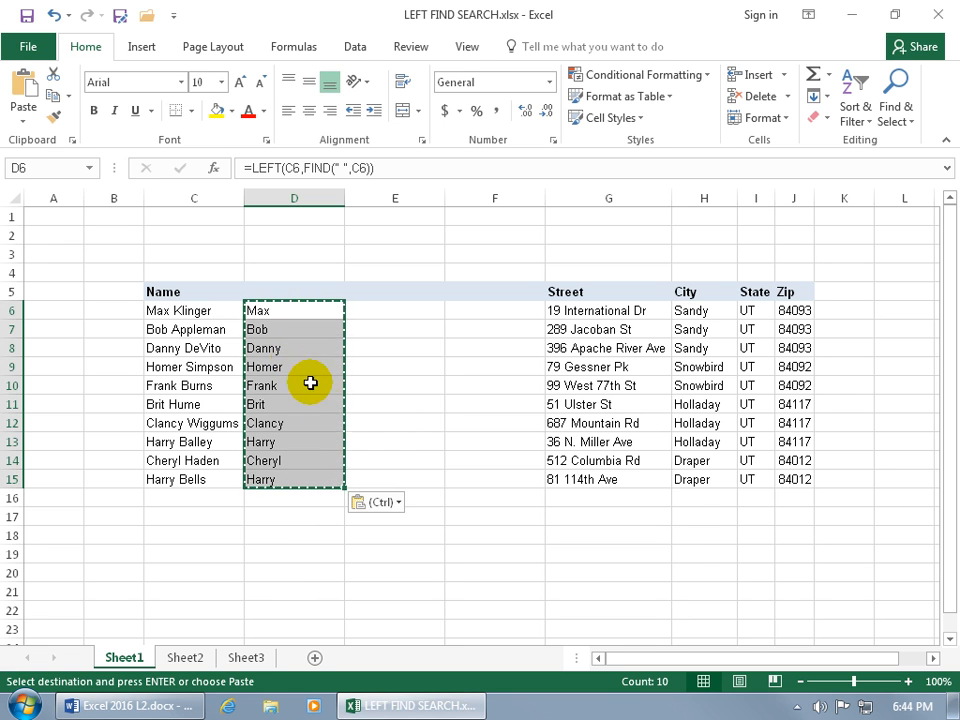
click(376, 503)
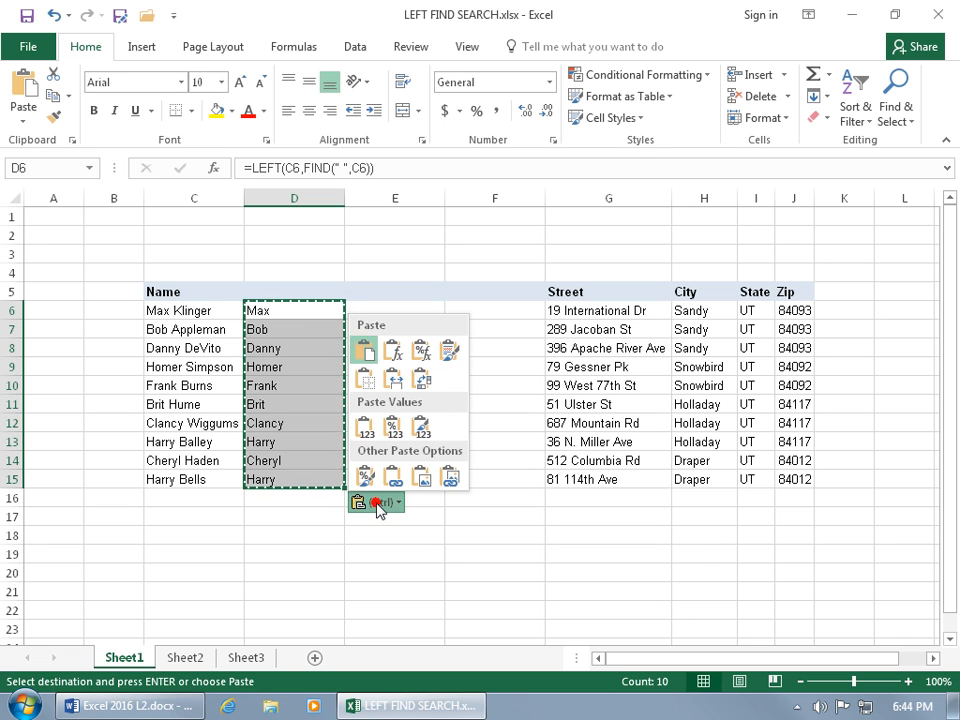
click(365, 432)
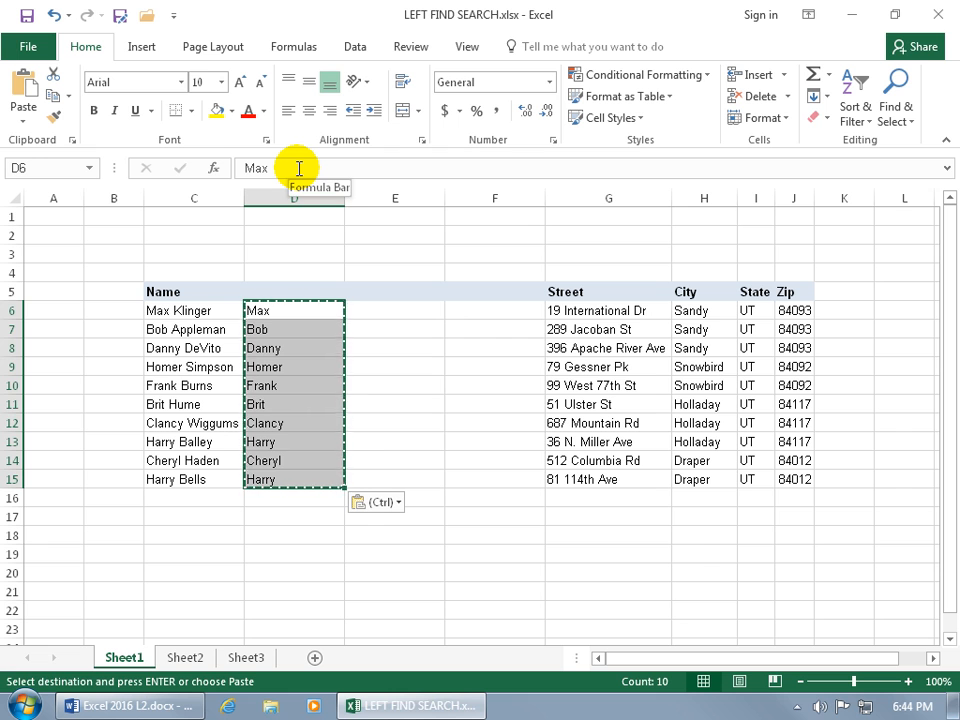
Examine the contents of D6:D8 for leftover formulas, and D6's text for a trailing space.
click(289, 309)
click(289, 170)
key(Escape)
click(279, 332)
click(276, 349)
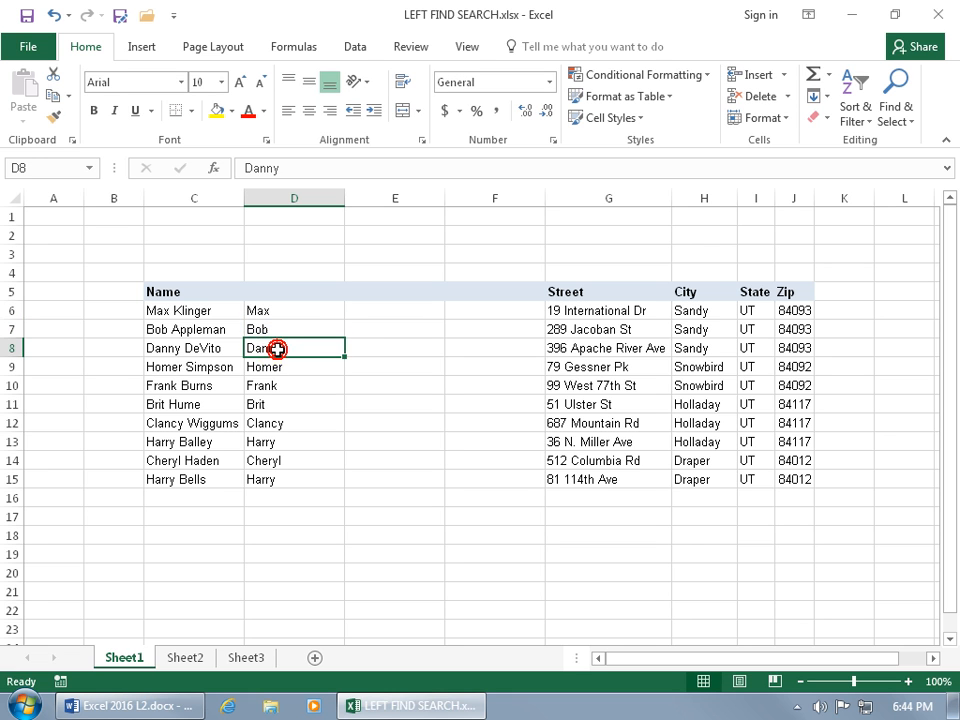
click(302, 311)
double_click(304, 312)
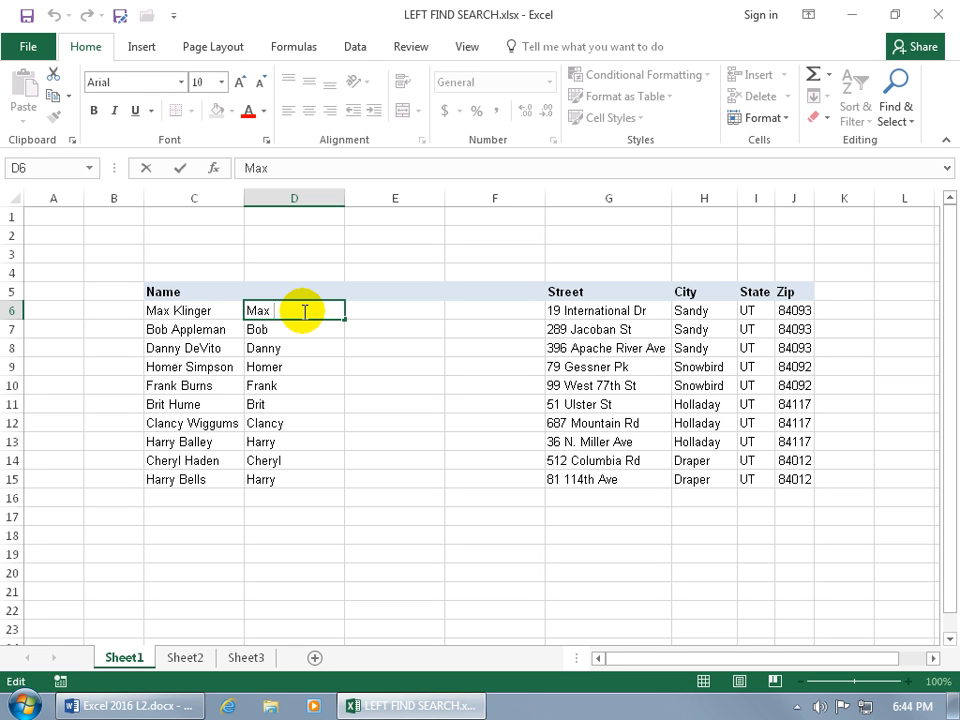
key(Escape)
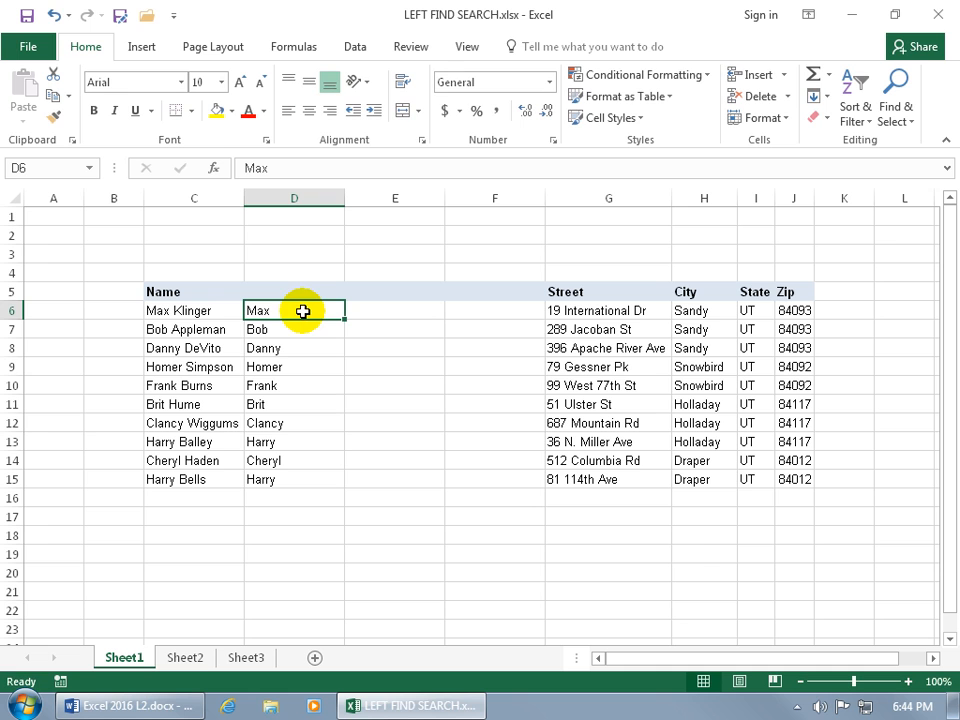
Undo the values-only paste and clear the formulas from D7:D15.
click(55, 16)
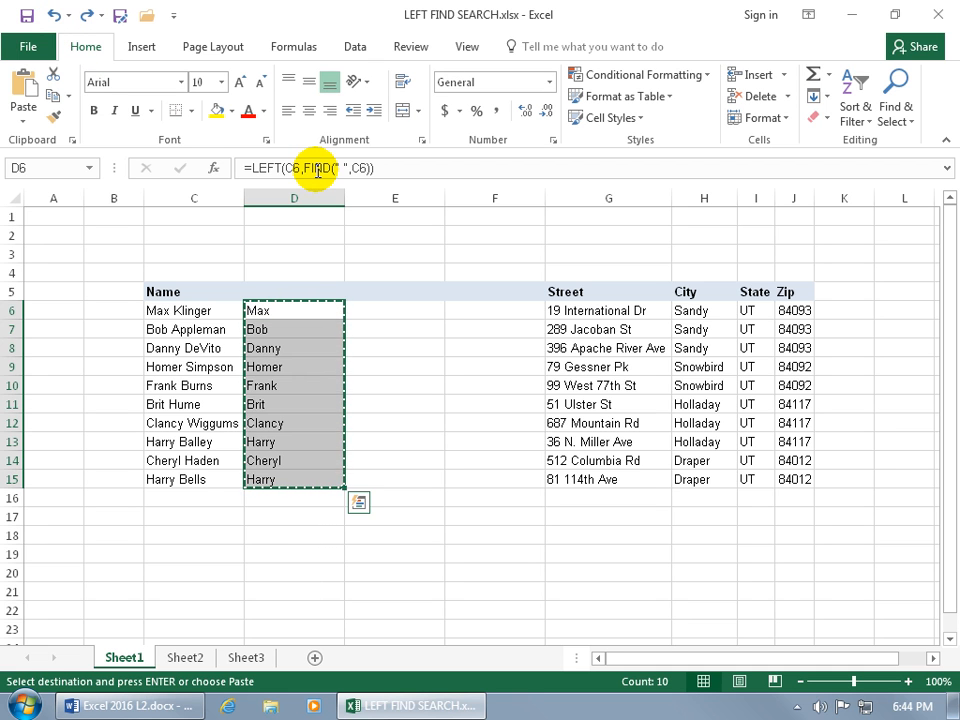
drag(300, 329, 302, 474)
key(Delete)
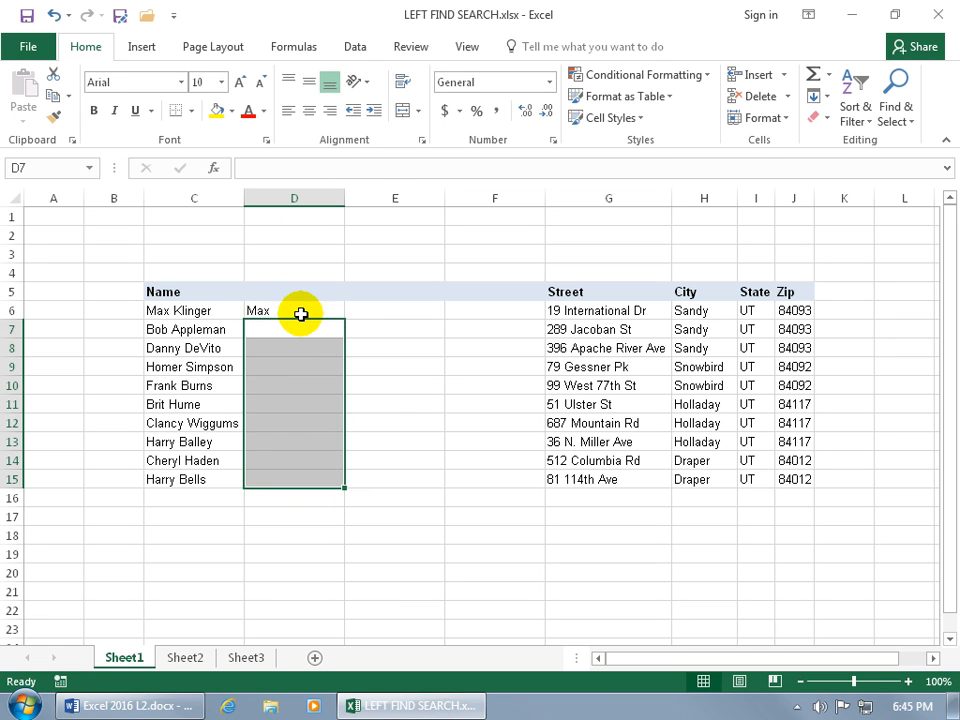
Subtract 1 from the FIND result in D6, making the formula =LEFT(C6,FIND(" ",C6)-1).
click(300, 311)
double_click(300, 311)
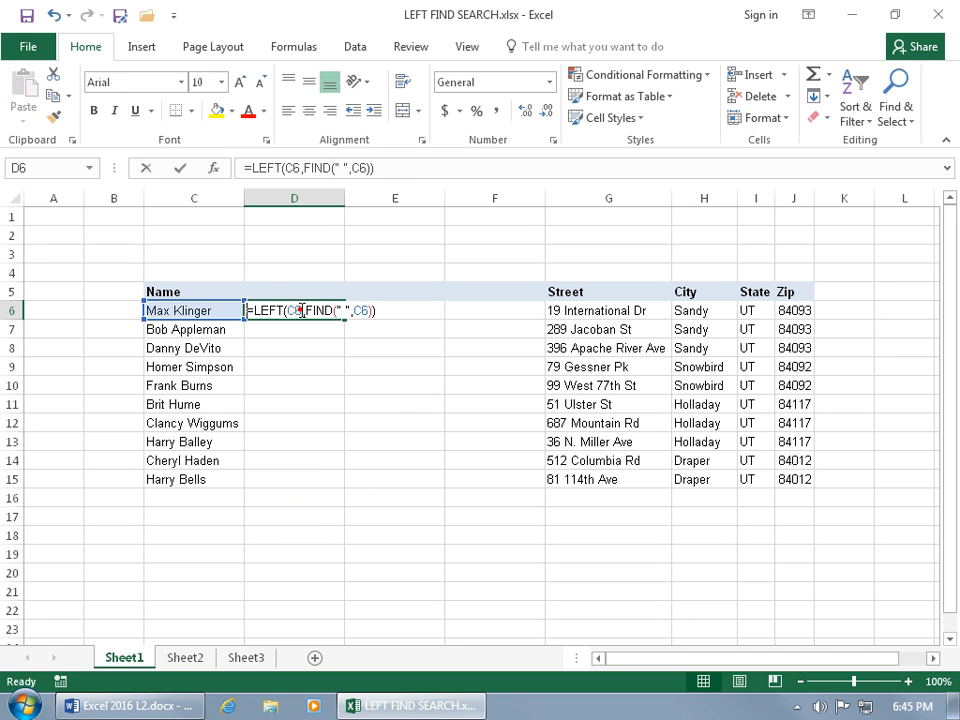
click(370, 310)
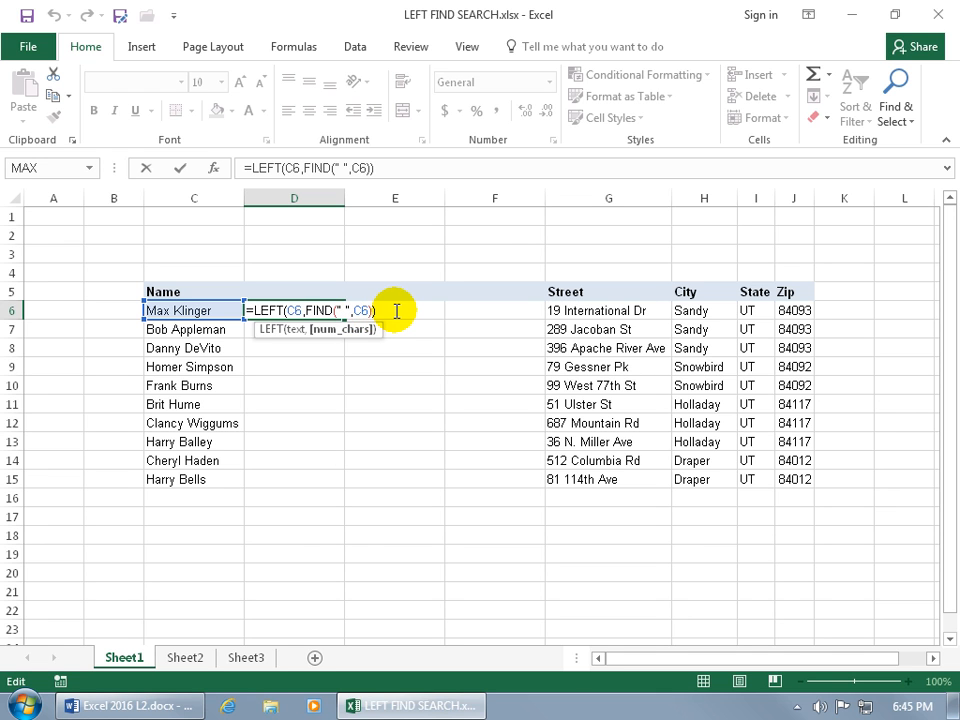
text(-1)
key(Return)
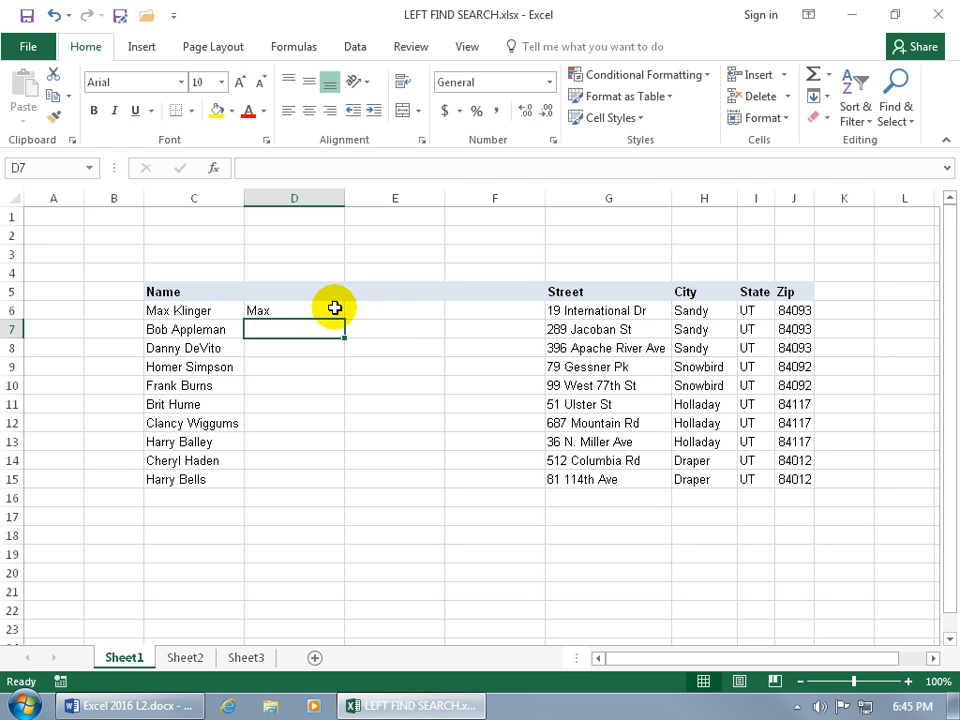
Fill the D6 formula down through D15 and paste D6:D15 over itself as values only.
click(339, 312)
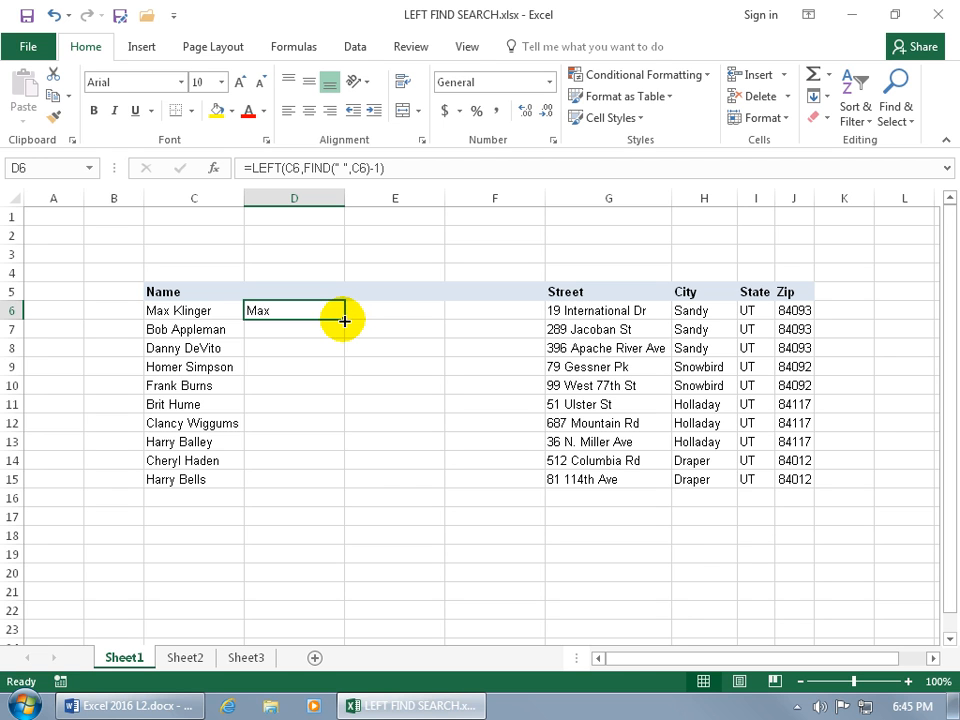
double_click(344, 320)
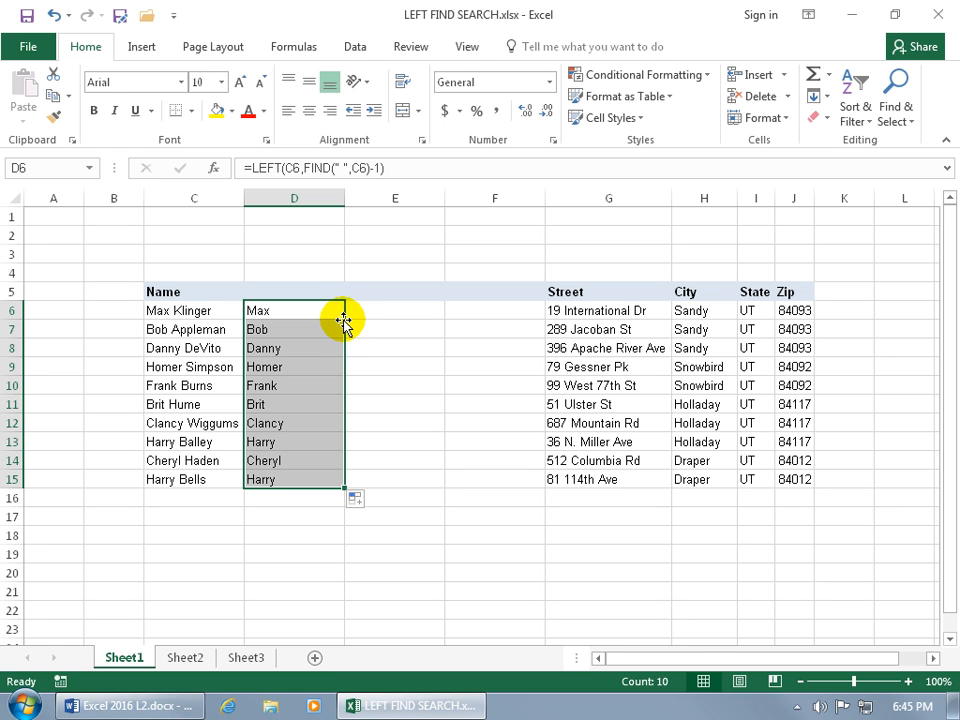
key(ctrl+c)
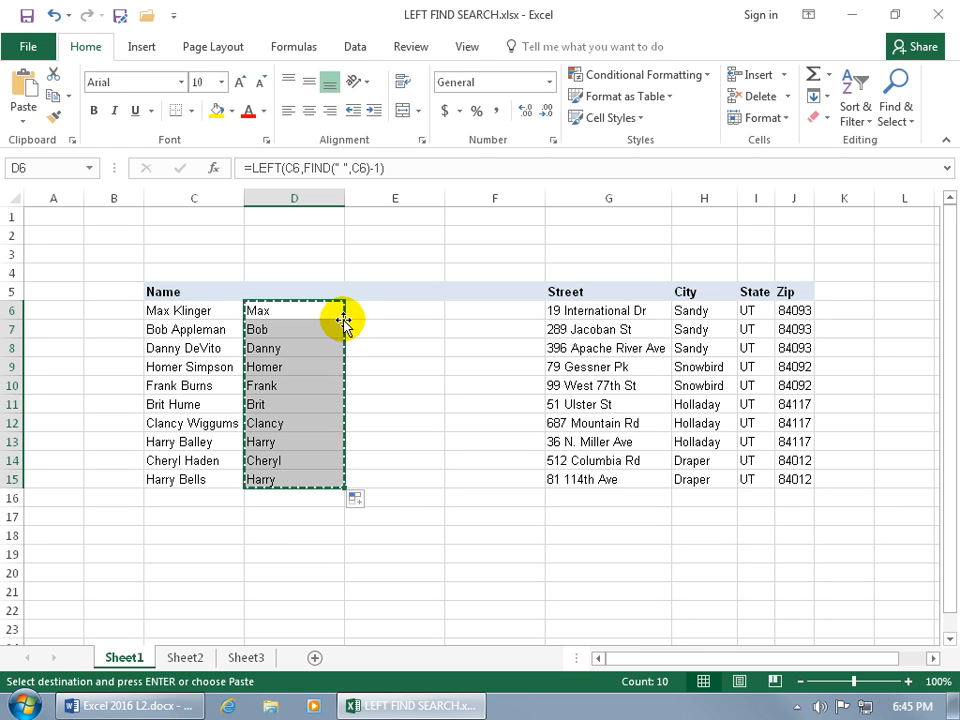
key(ctrl+v)
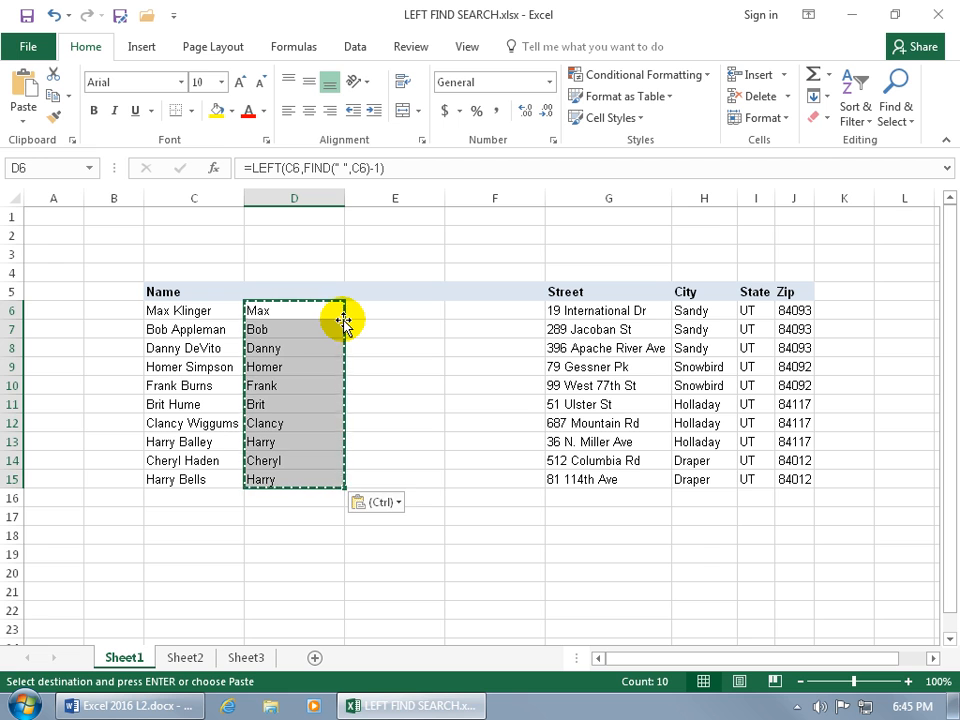
click(378, 504)
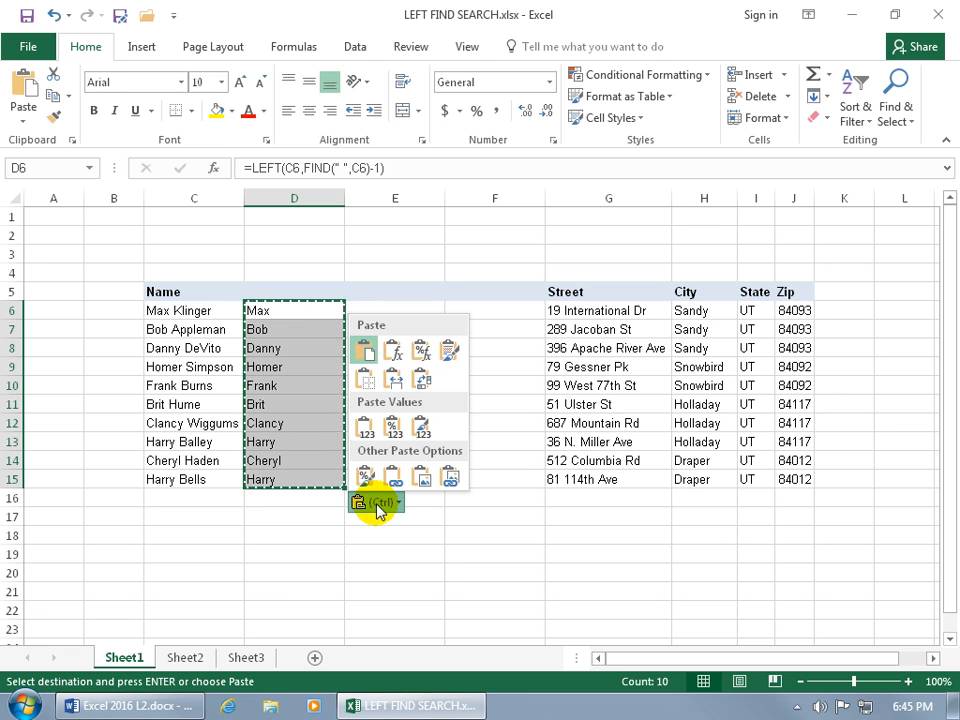
click(363, 430)
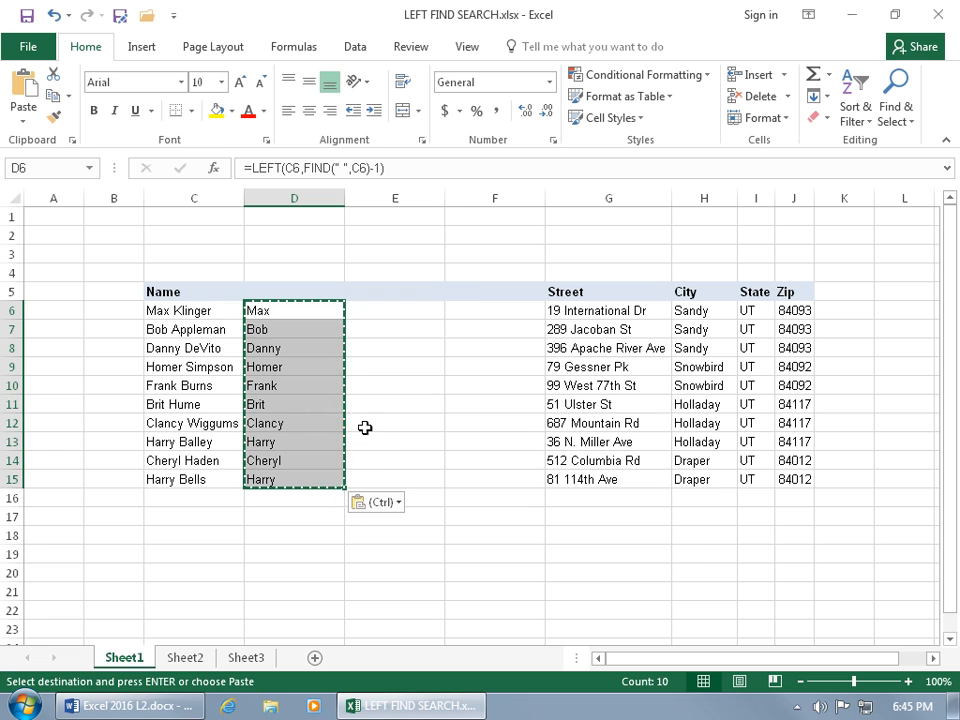
Examine D7 for a leftover formula and for a trailing space after the first name.
click(297, 329)
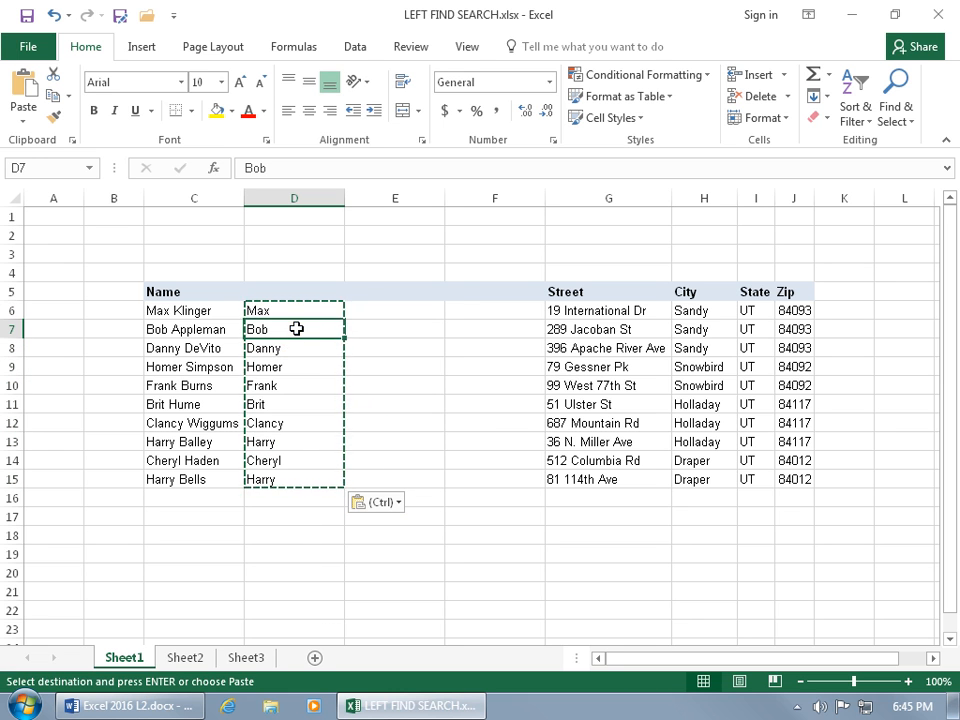
double_click(296, 329)
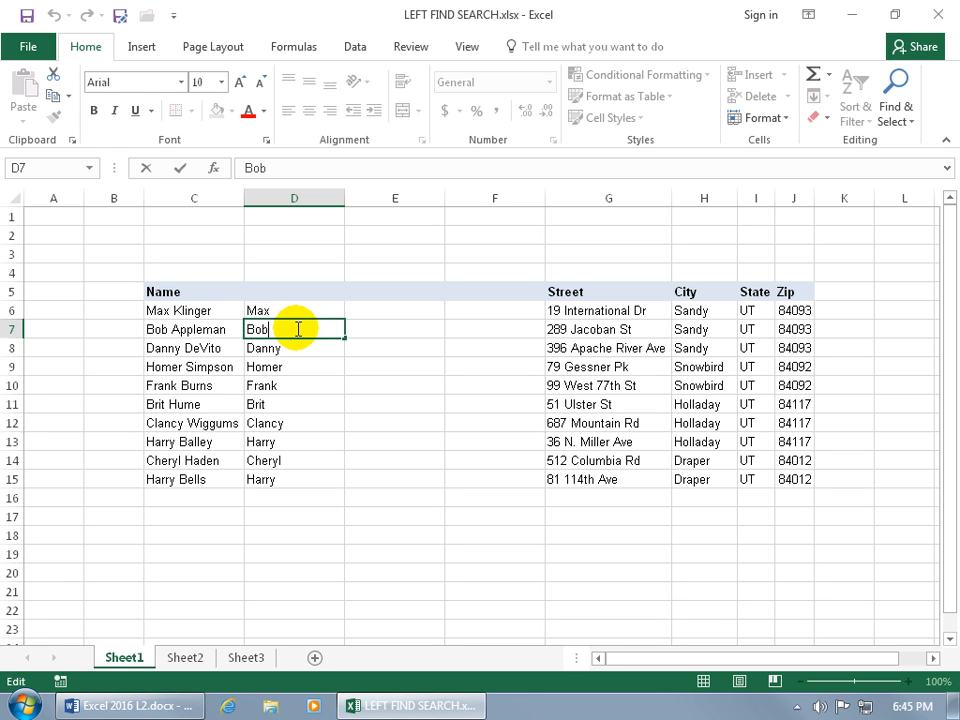
key(Escape)
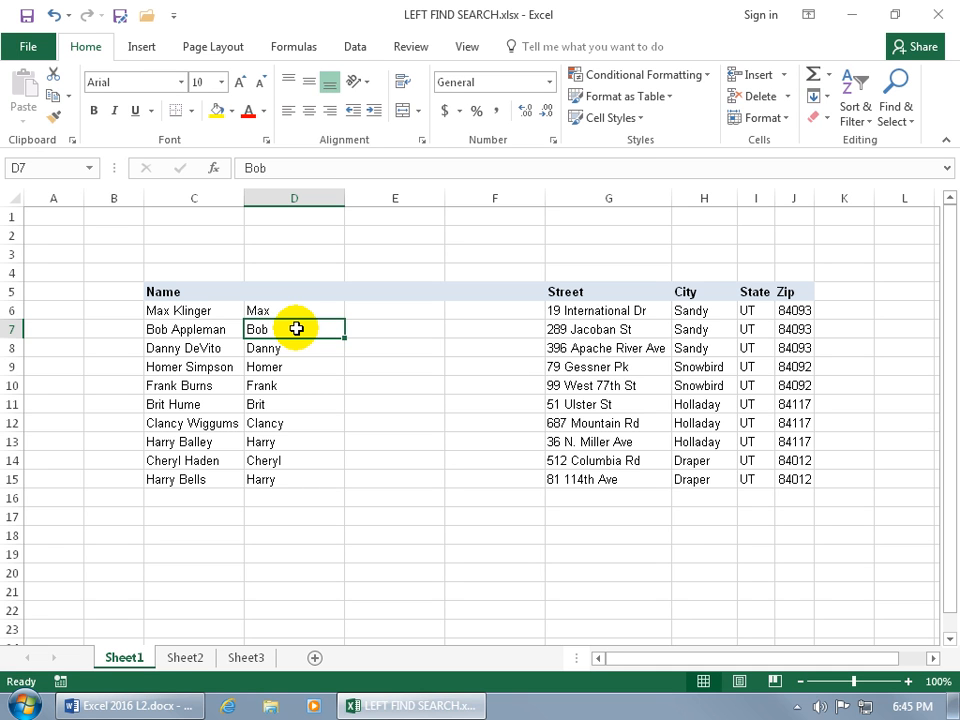
Undo the latest values-only paste over D6:D15 and clear the filled formulas from D7:D15.
click(55, 16)
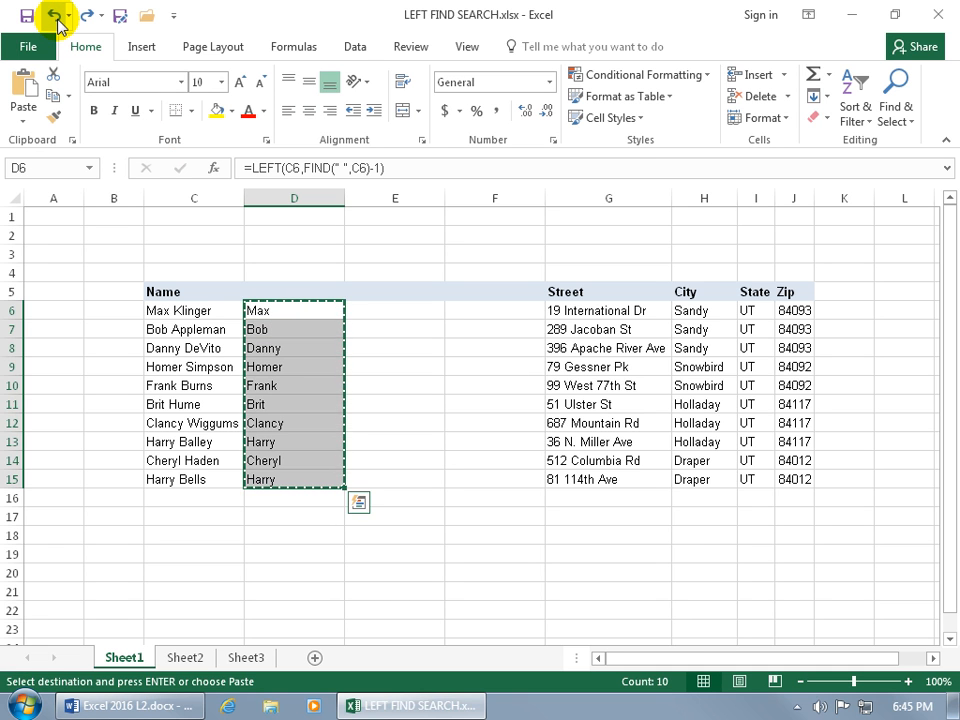
drag(275, 328, 282, 485)
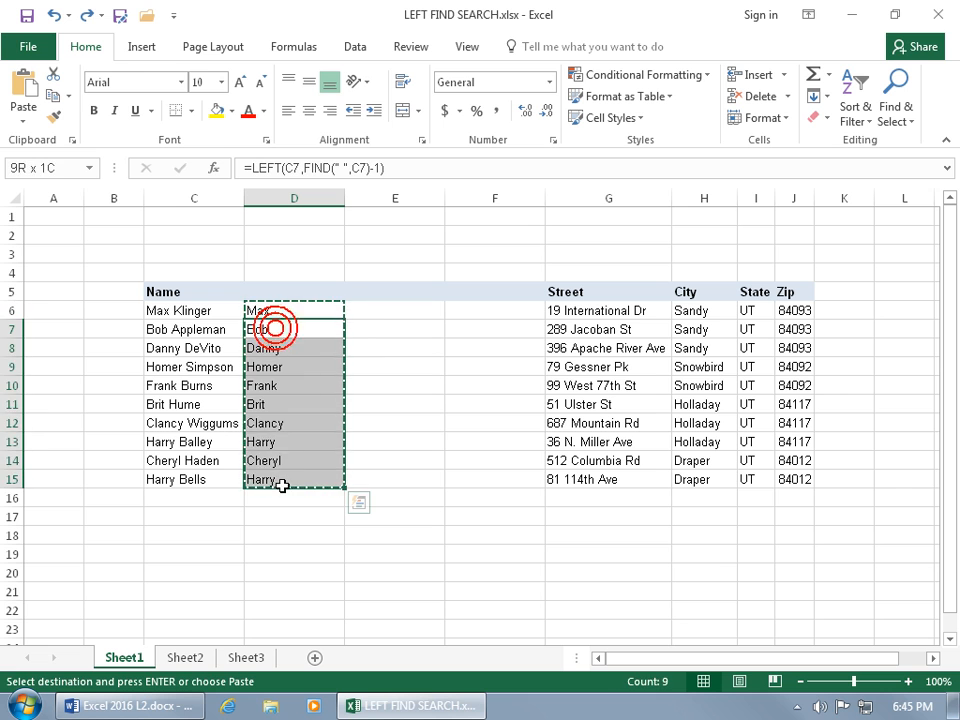
key(Delete)
Add a start number of 5 to the FIND function in D6, making =LEFT(C6,FIND(" ",C6,5)-1), and fill it down through D15.
click(291, 312)
click(291, 312)
double_click(291, 312)
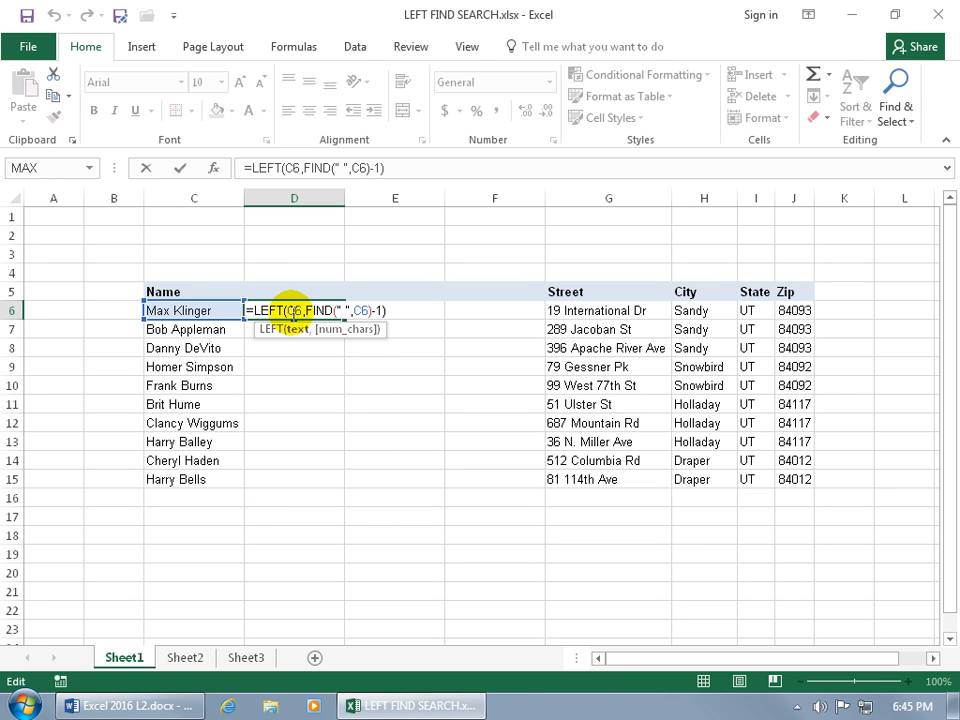
click(365, 311)
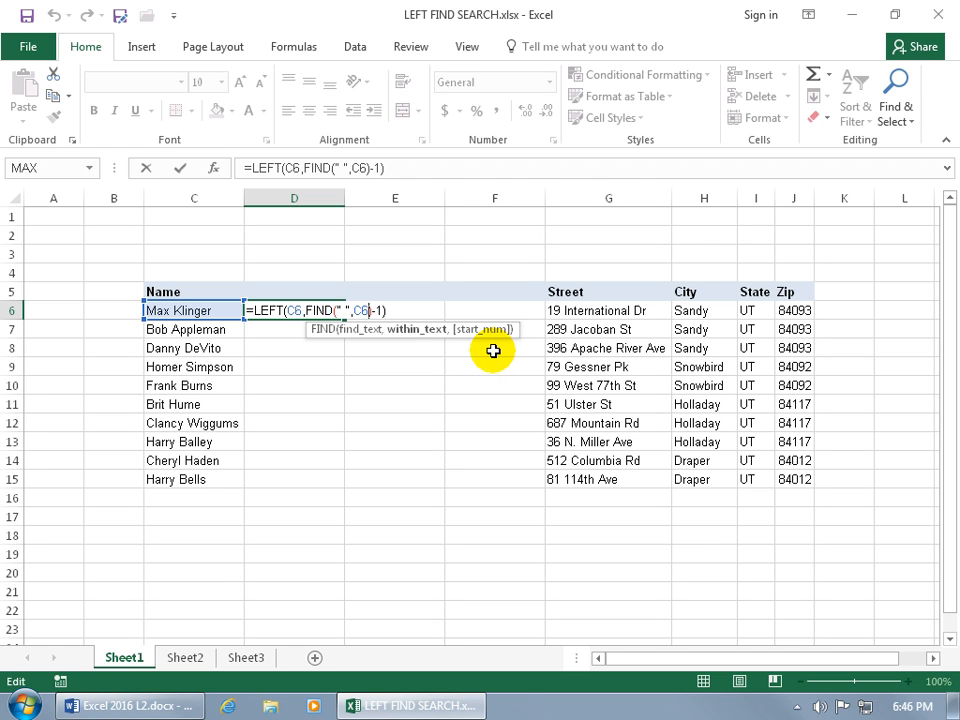
text(,)
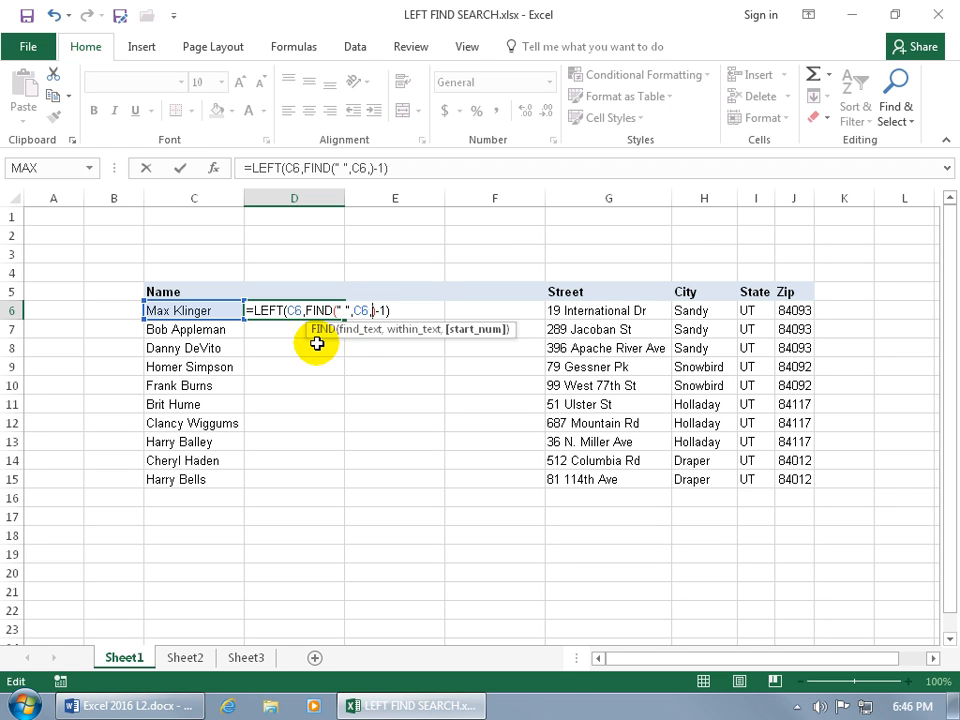
text(5)
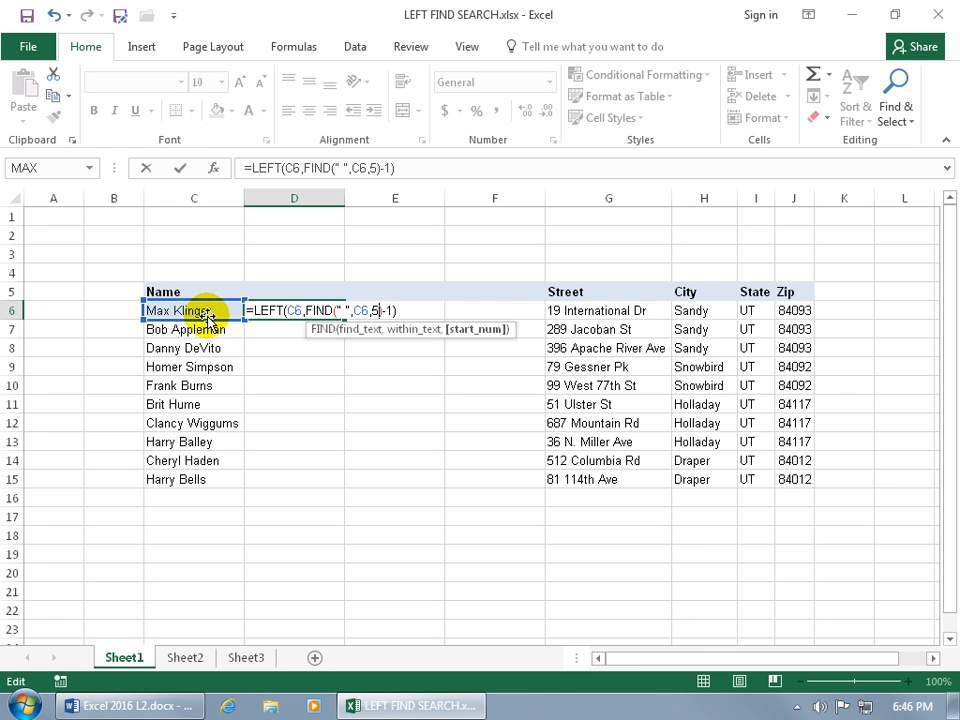
key(Return)
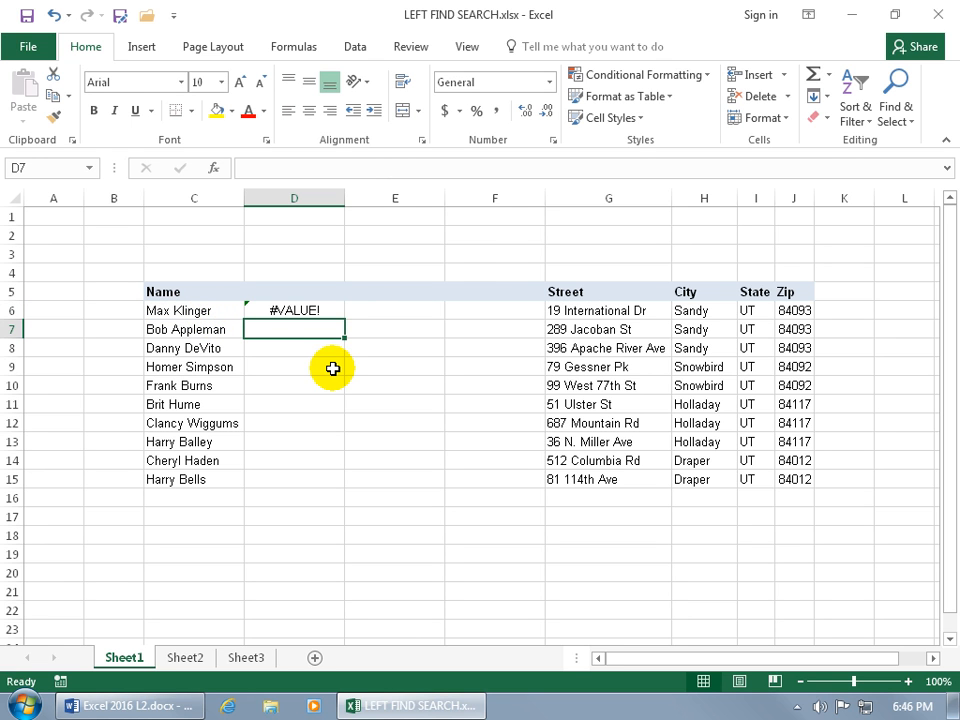
click(335, 310)
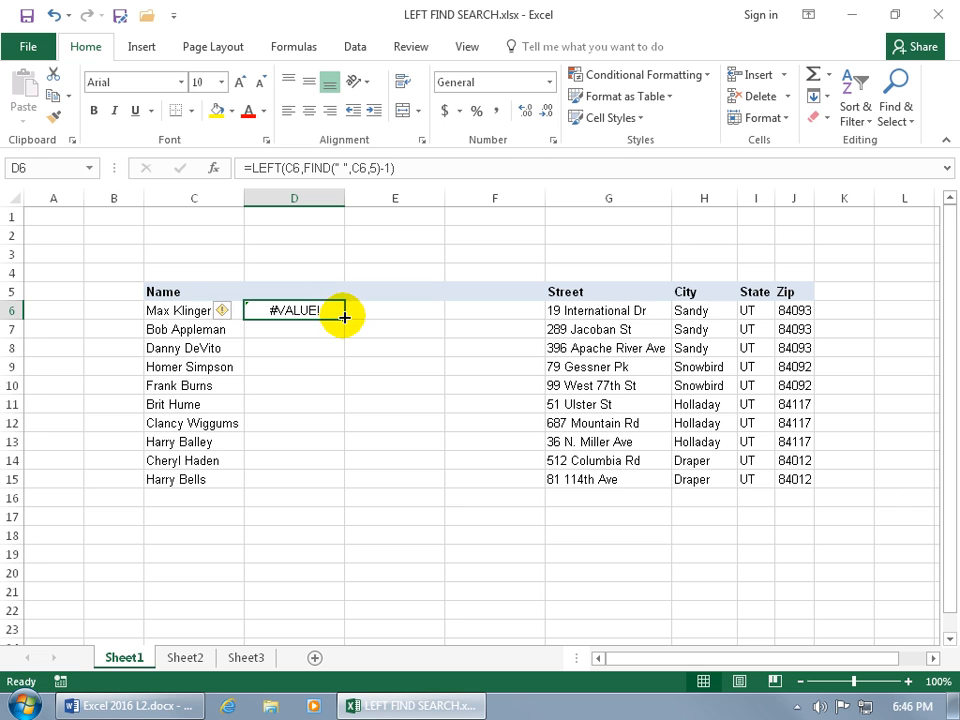
double_click(345, 318)
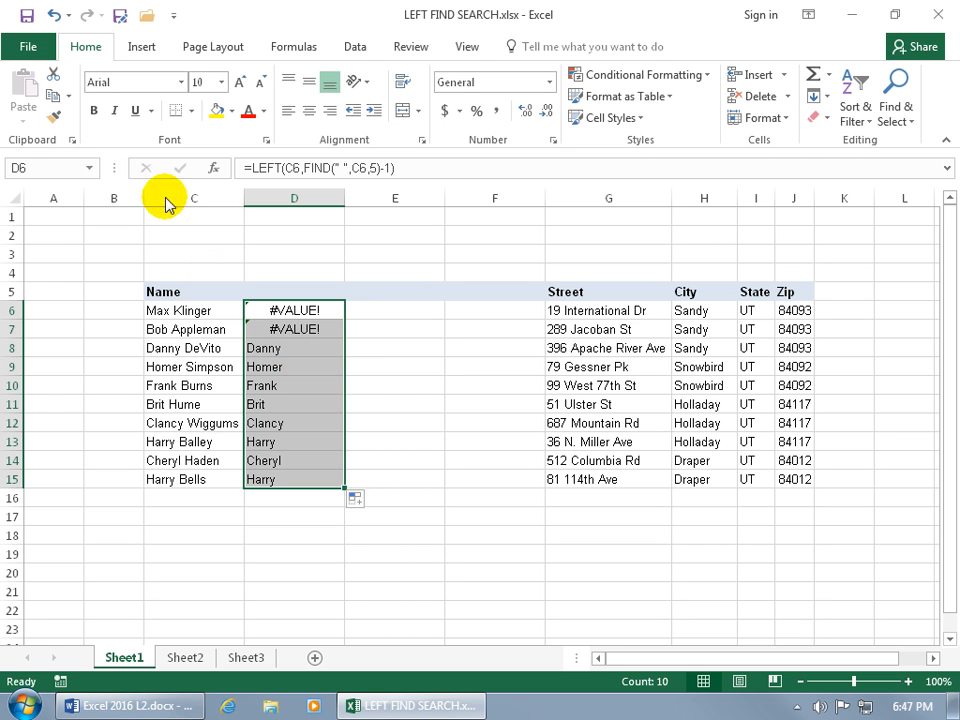
Undo the fill down column D and the start number added to FIND in D6.
click(53, 16)
click(54, 17)
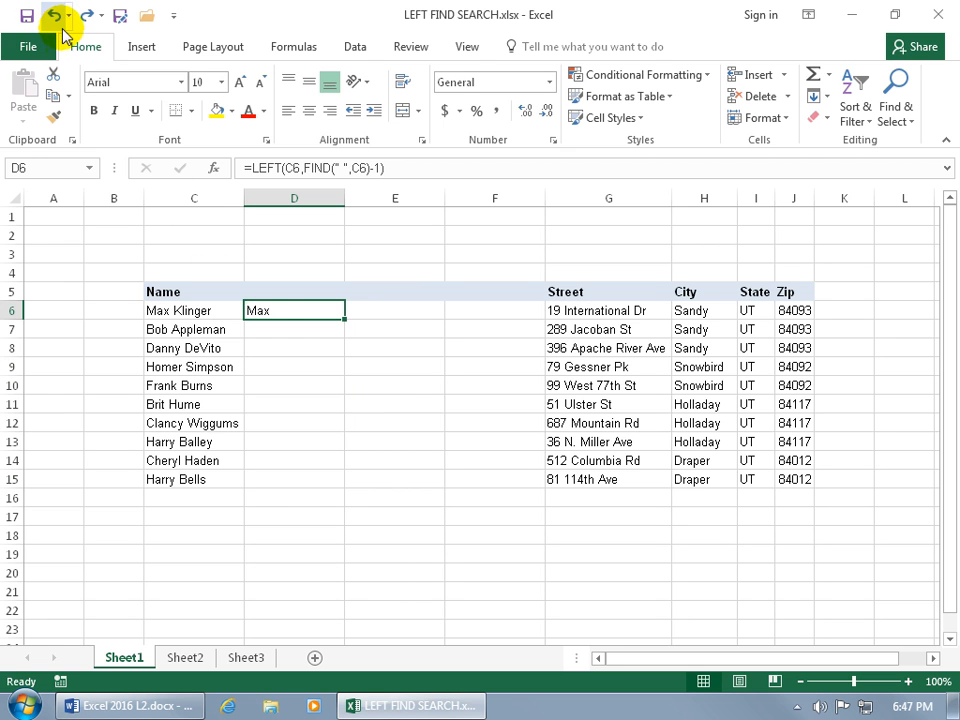
Replace FIND with SEARCH in D6, making =LEFT(C6,SEARCH(" ",C6)-1), and fill the formula down through D15.
double_click(284, 310)
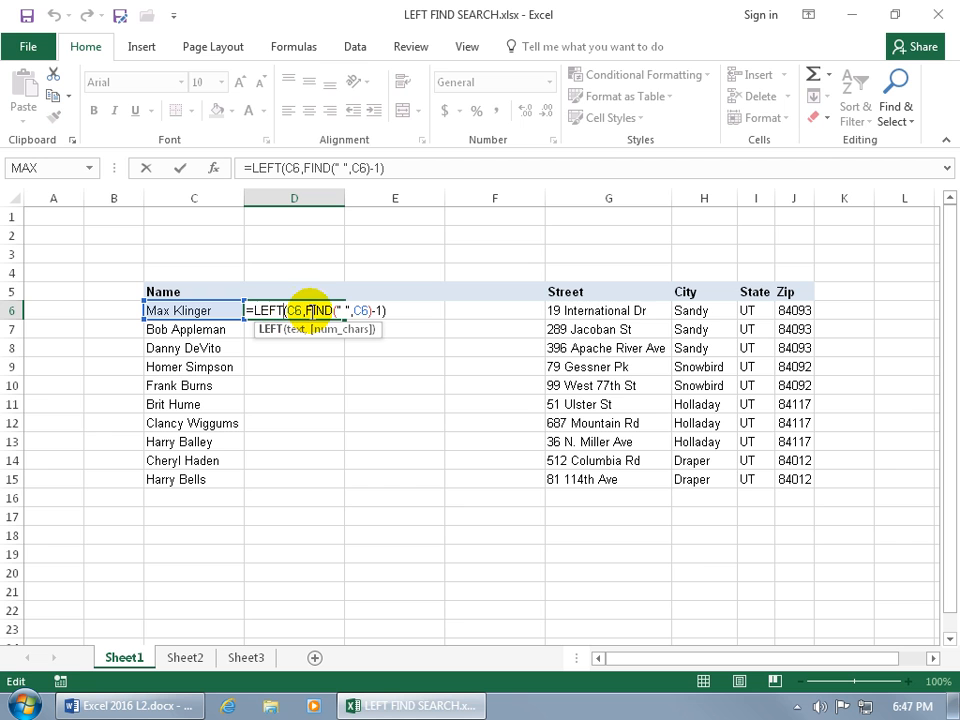
click(305, 311)
drag(305, 311, 333, 310)
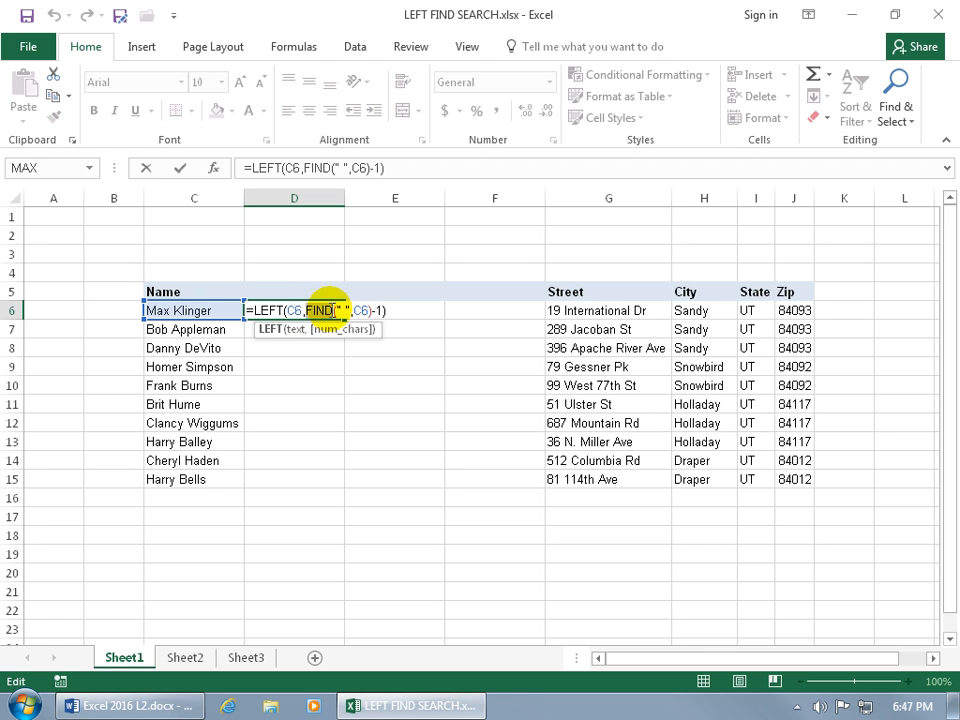
text(sear)
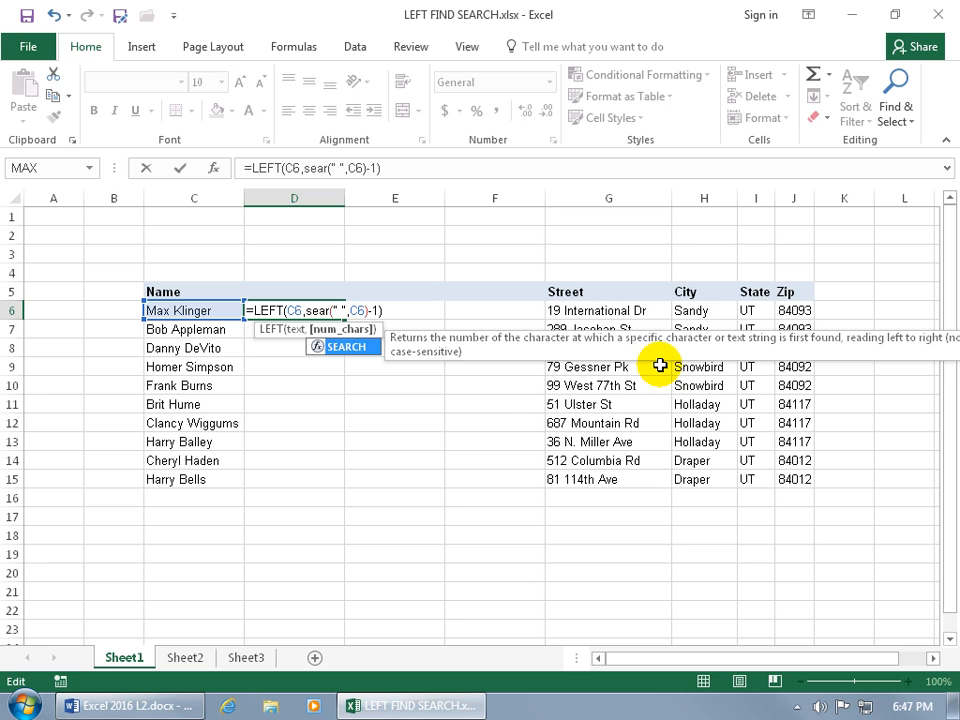
double_click(353, 362)
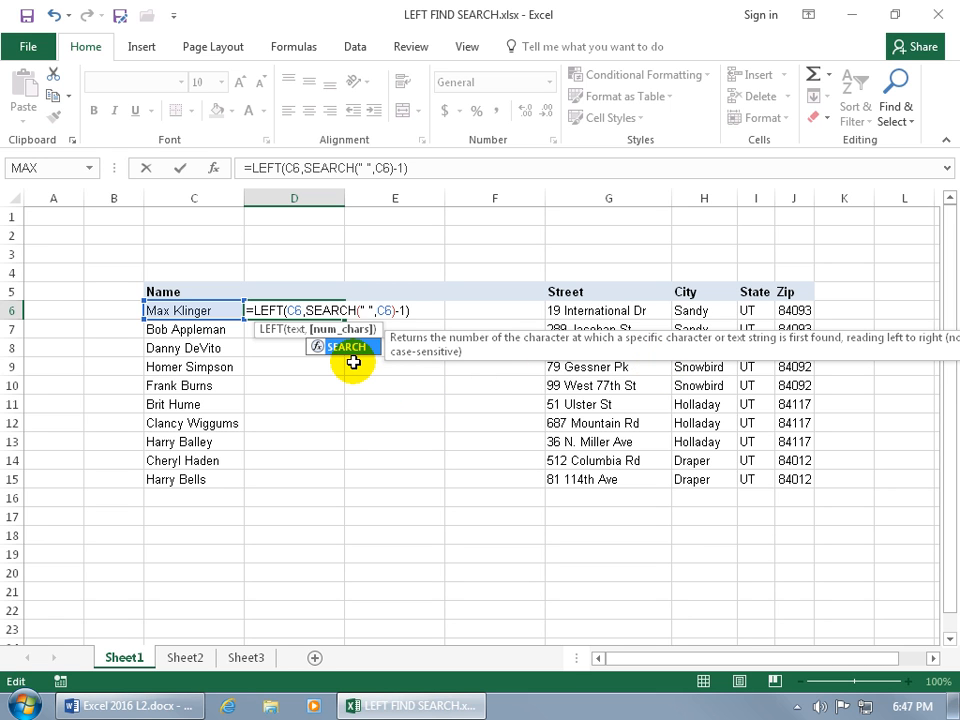
click(366, 310)
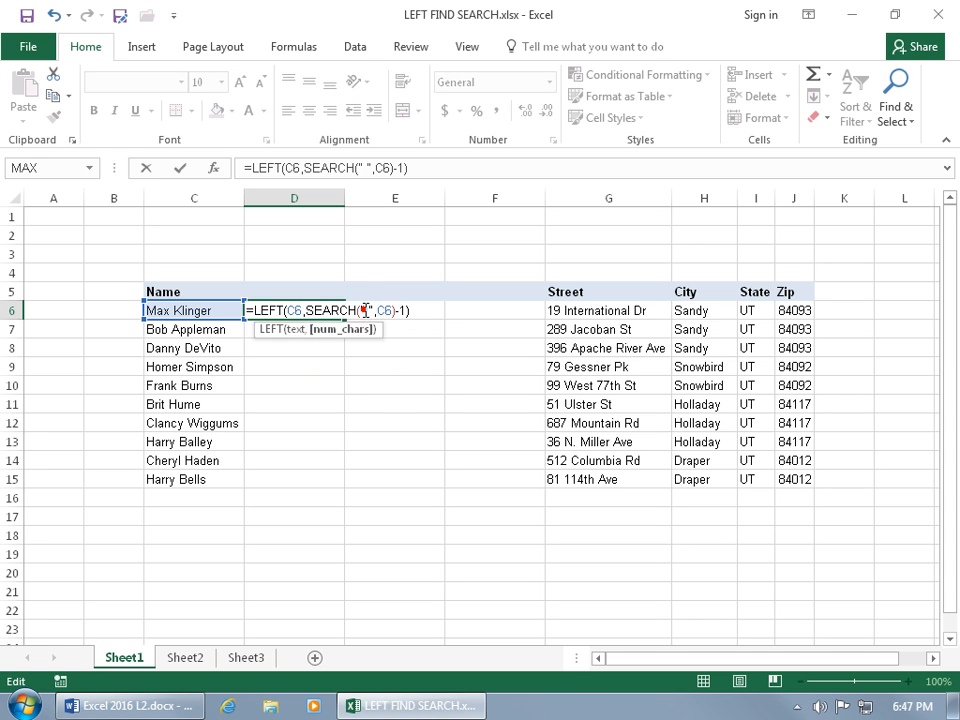
click(366, 310)
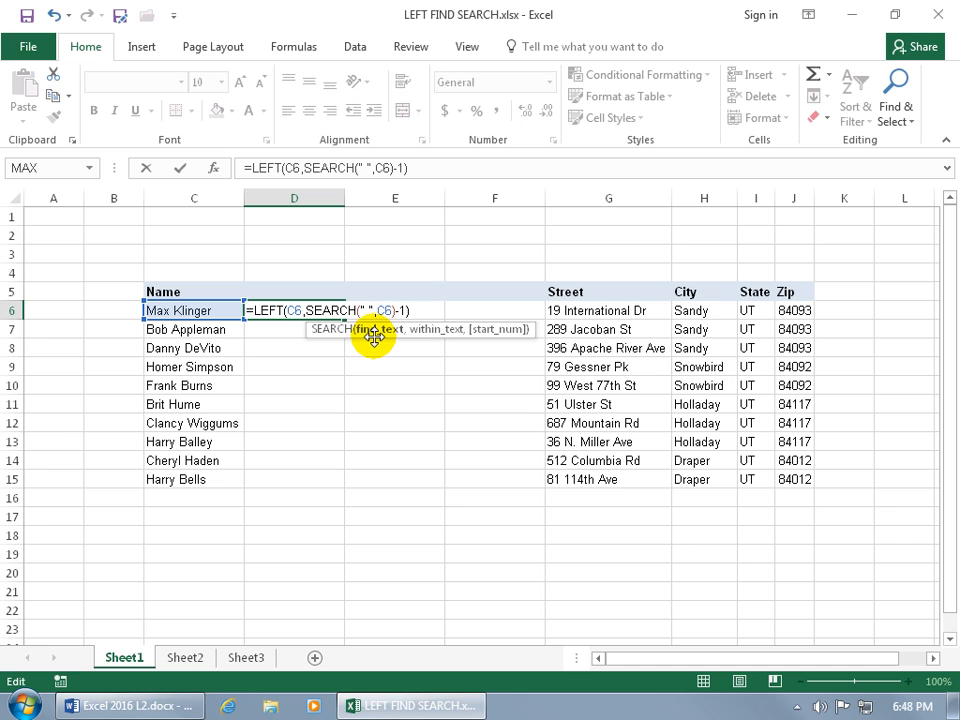
click(382, 313)
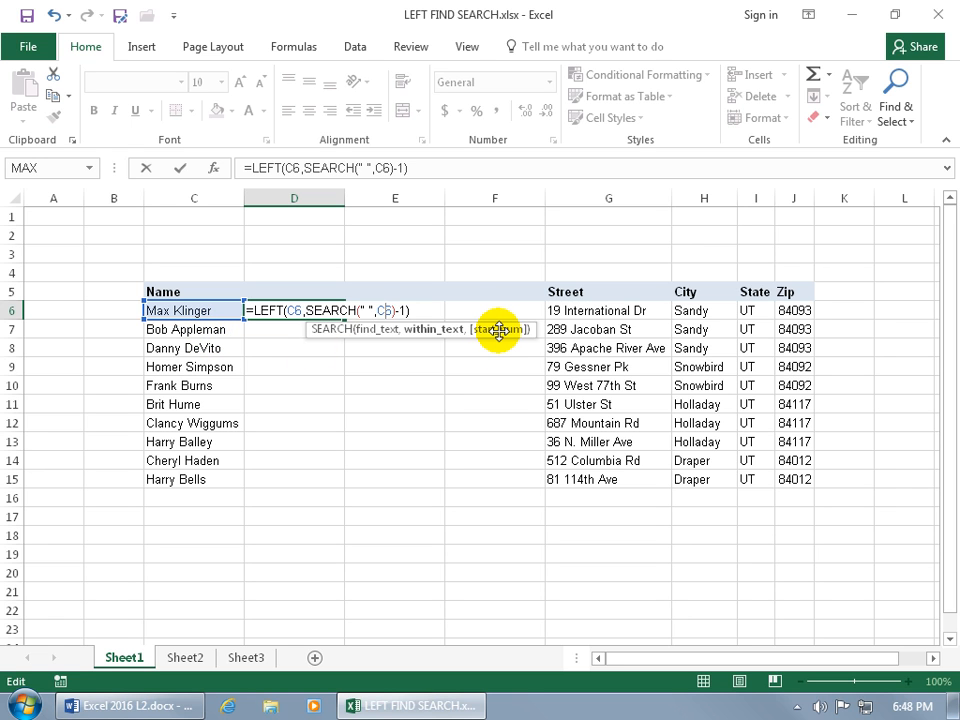
key(Return)
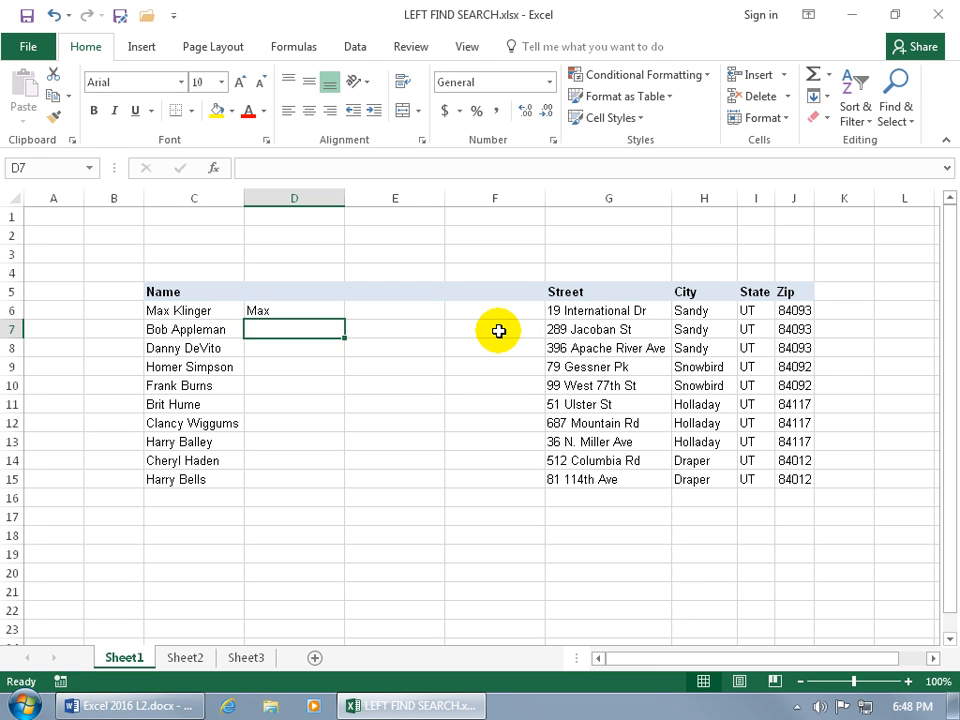
click(322, 312)
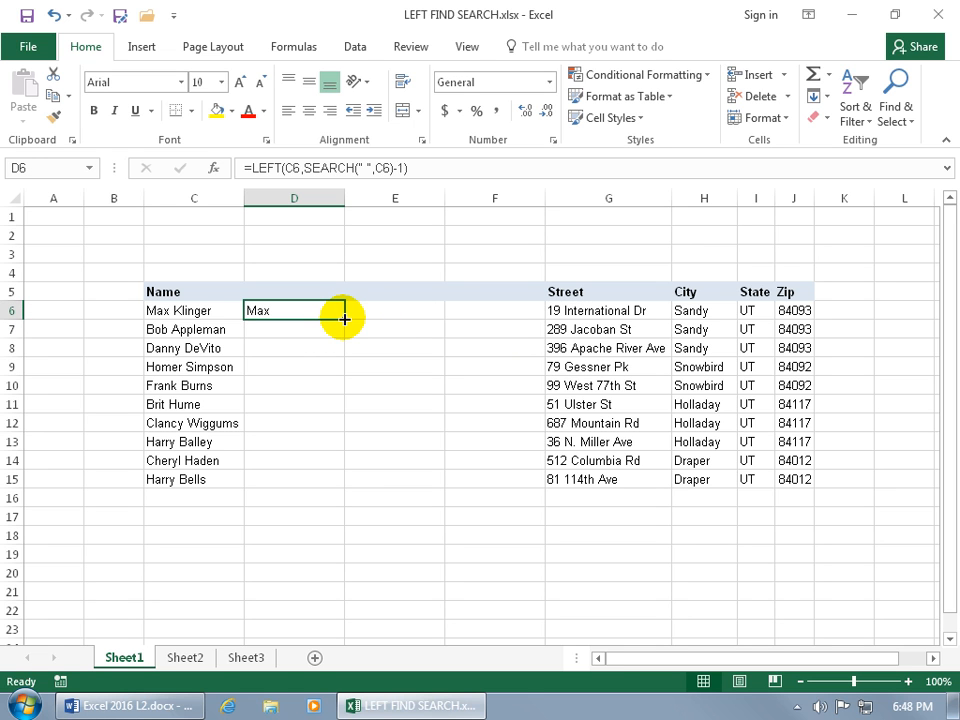
double_click(344, 318)
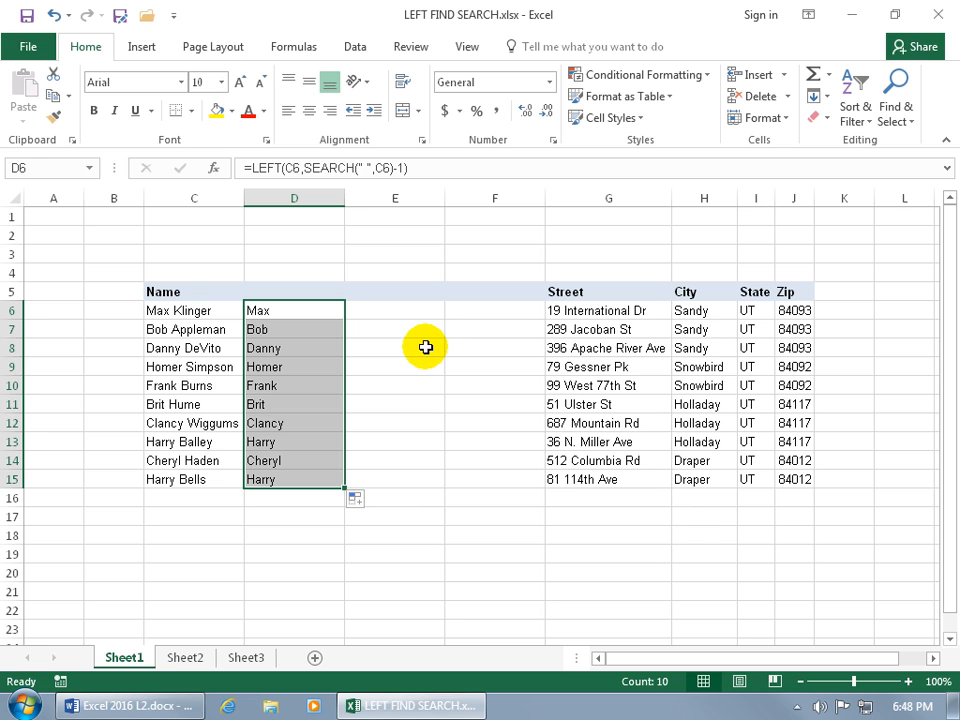